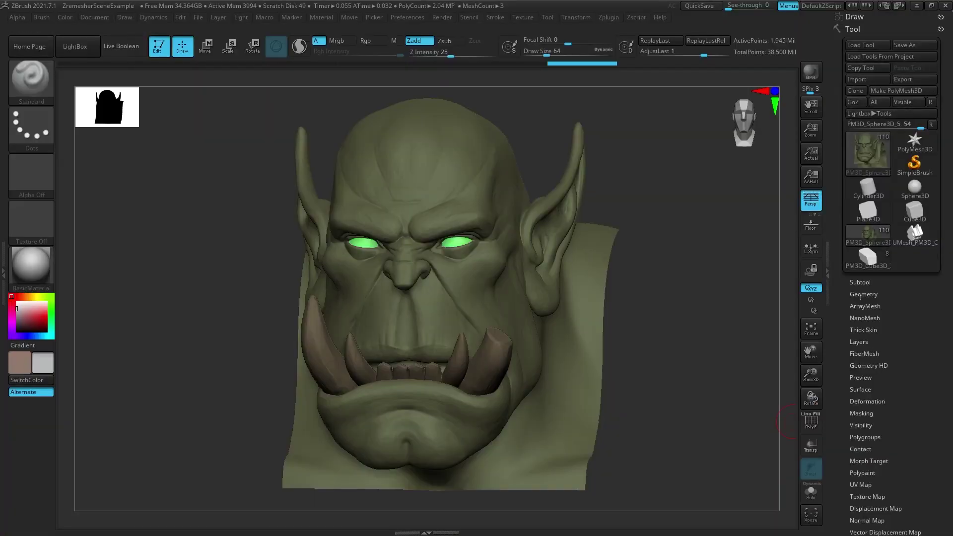
- Turn on the polyframe display and ZRemesh the whole orc head with the current ZRemesher settings
left_click(862, 295)
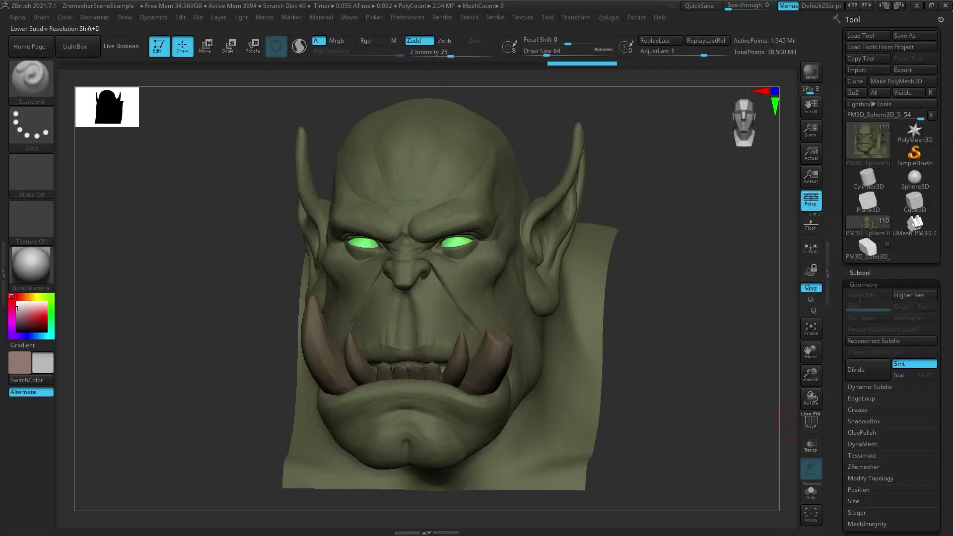
left_click(865, 468)
scroll(834, 463, "down", 5)
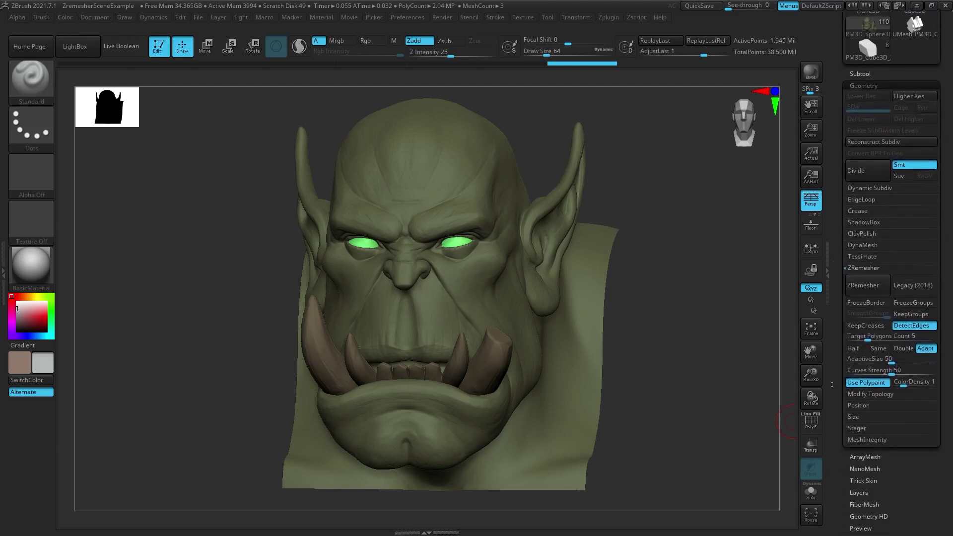
key("shift")
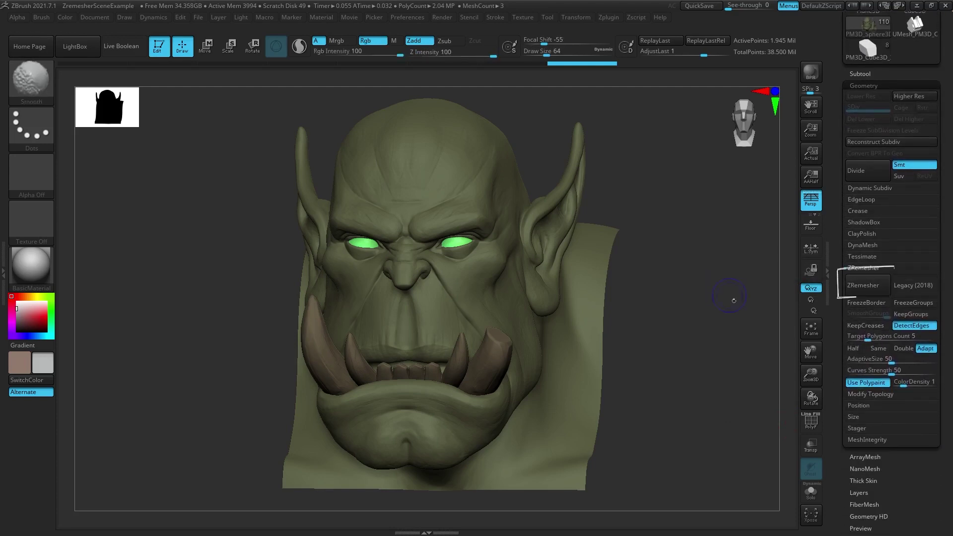
key("shift+f")
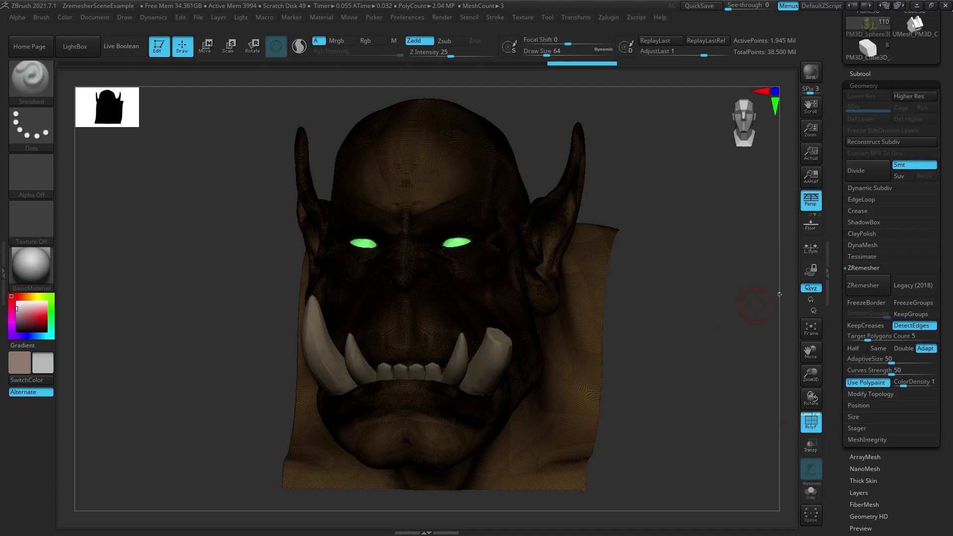
left_click(865, 293)
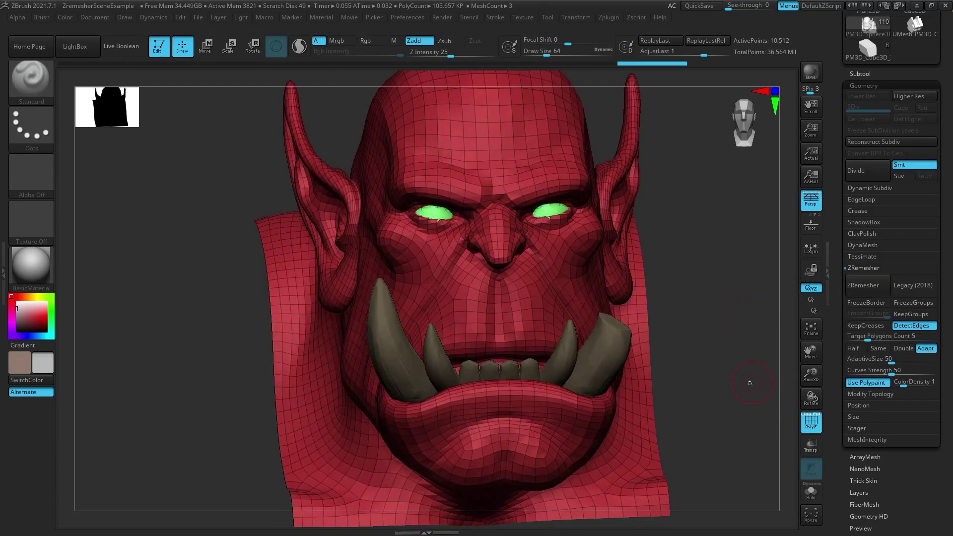
left_click_drag(718, 351, 715, 351)
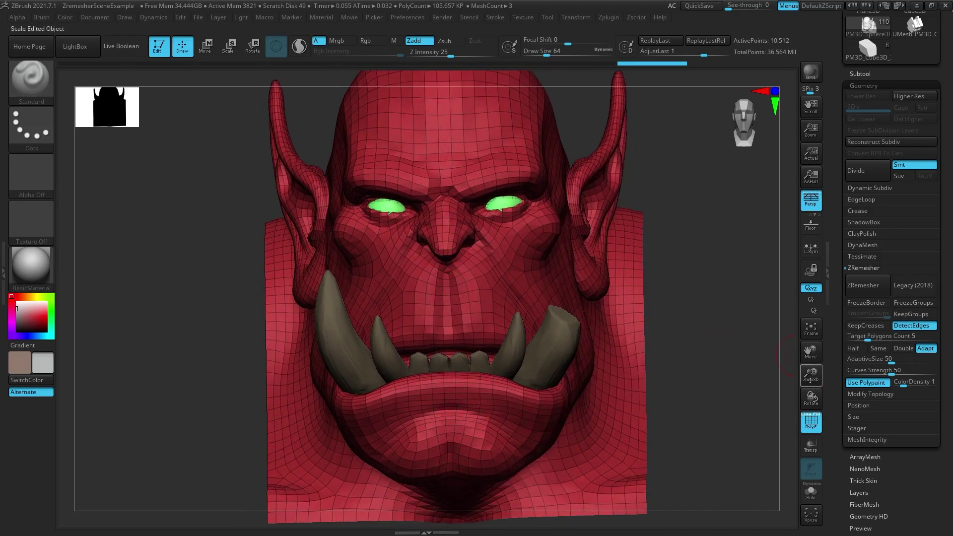
left_click_drag(810, 373, 811, 272)
left_click_drag(840, 181, 847, 259)
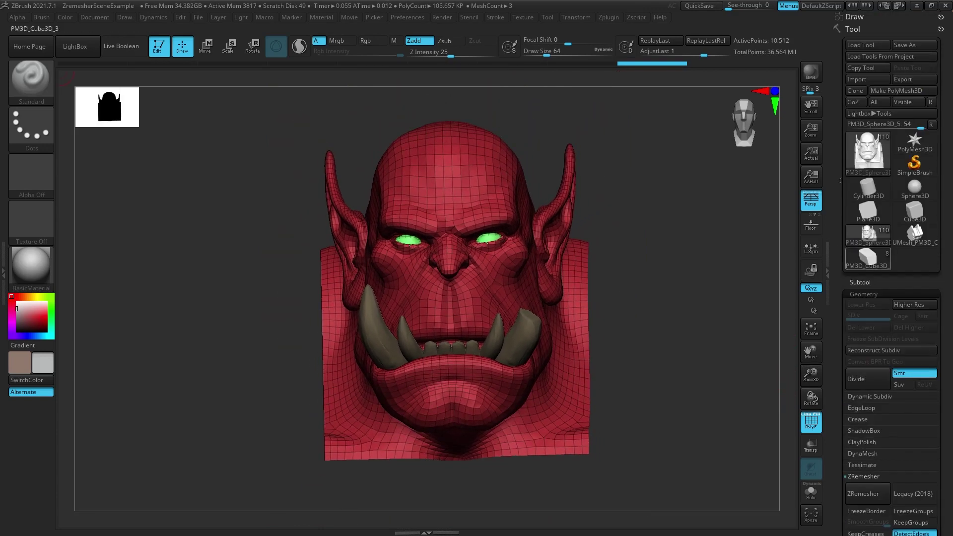
left_click(855, 17)
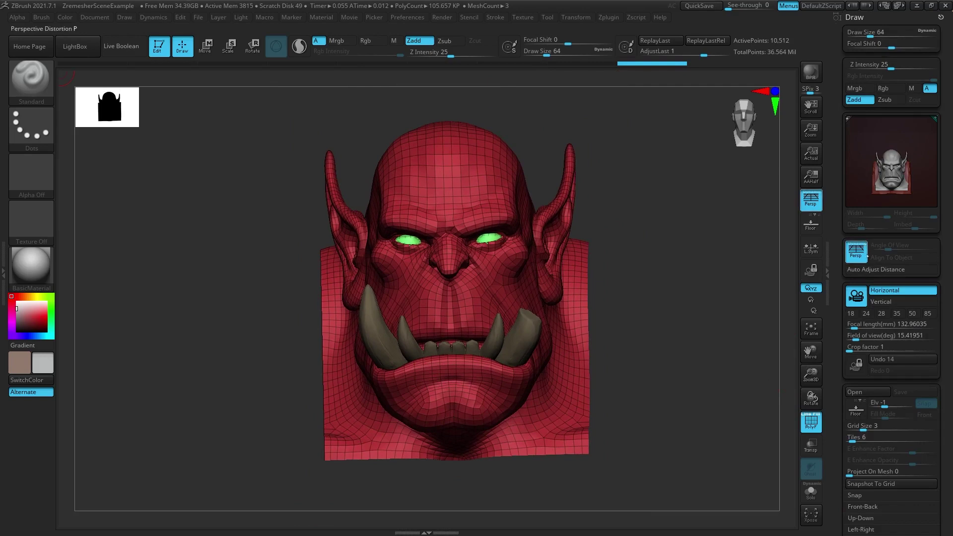
left_click_drag(837, 426, 837, 233)
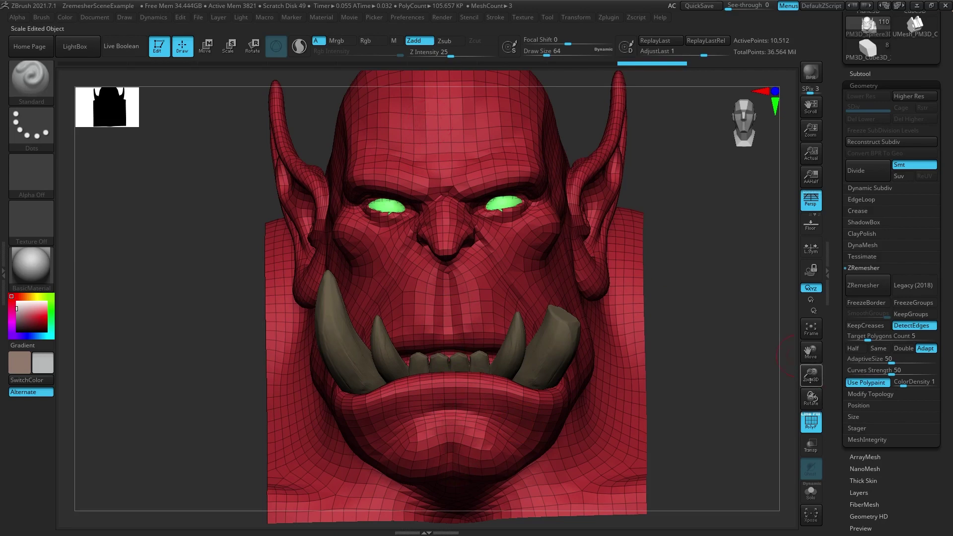
left_click_drag(811, 376, 800, 362)
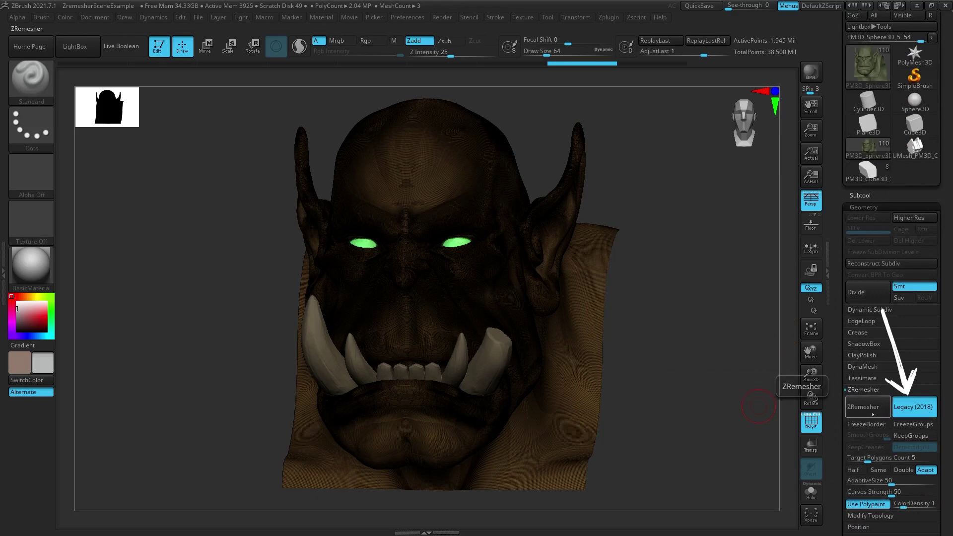
- ZRemesh the whole orc head using the Legacy (2018) algorithm and restore the stored Head_01 camera view
left_click(863, 407)
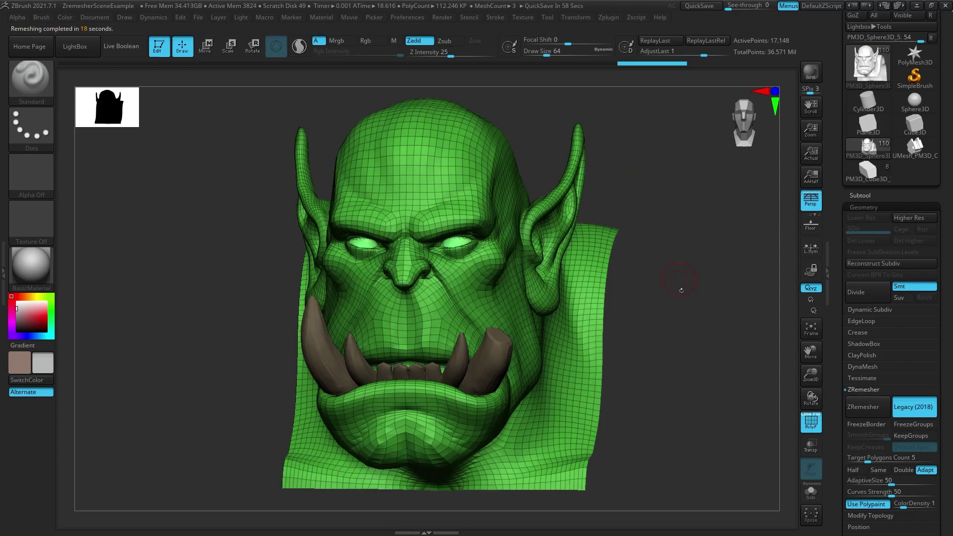
left_click_drag(684, 294, 774, 348)
mouse_move(811, 374)
left_mouse_down()
mouse_move(810, 346)
mouse_move(811, 375)
left_mouse_up()
left_click_drag(682, 359, 673, 360)
mouse_move(812, 375)
left_mouse_down()
mouse_move(832, 337)
mouse_move(843, 419)
left_mouse_up()
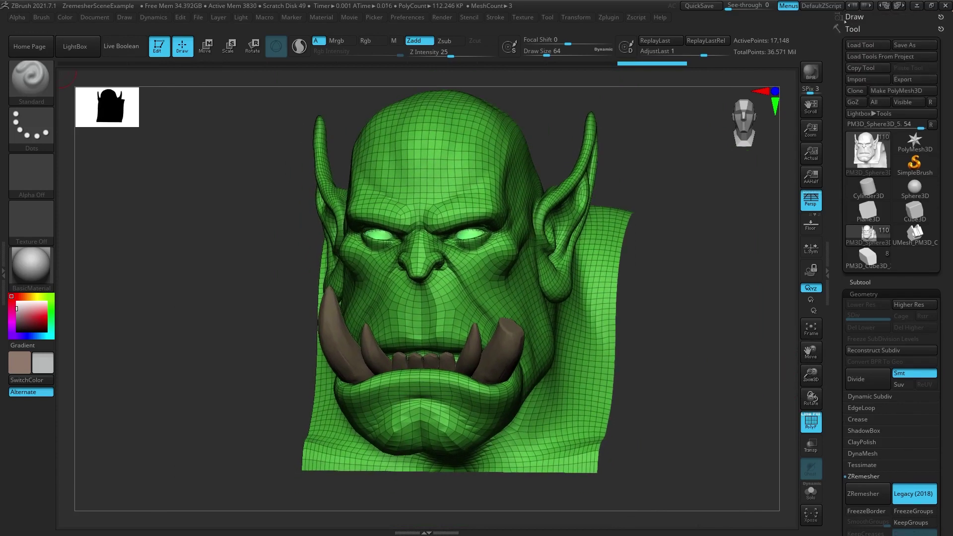
left_click(854, 19)
left_click_drag(835, 512, 831, 302)
left_click(850, 356)
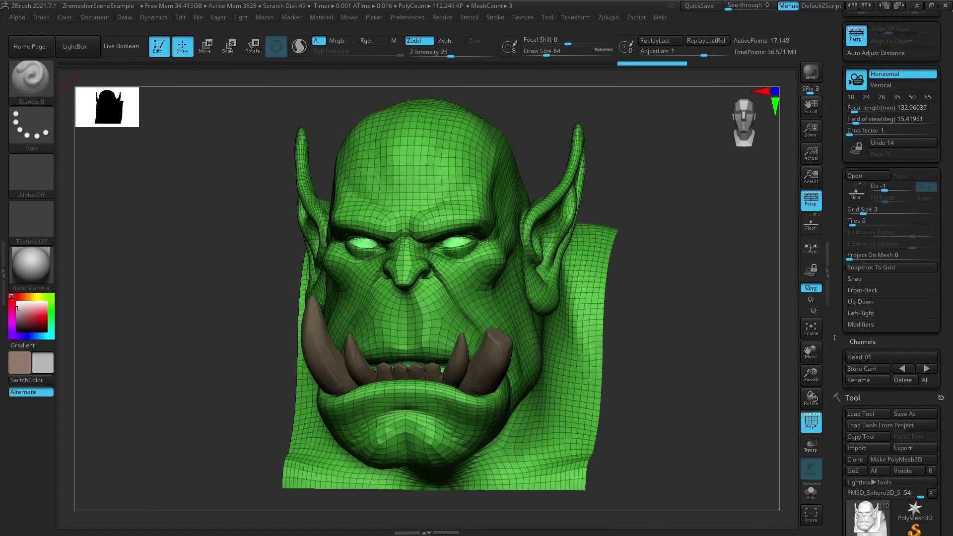
left_click_drag(838, 342, 830, 77)
left_click(854, 17)
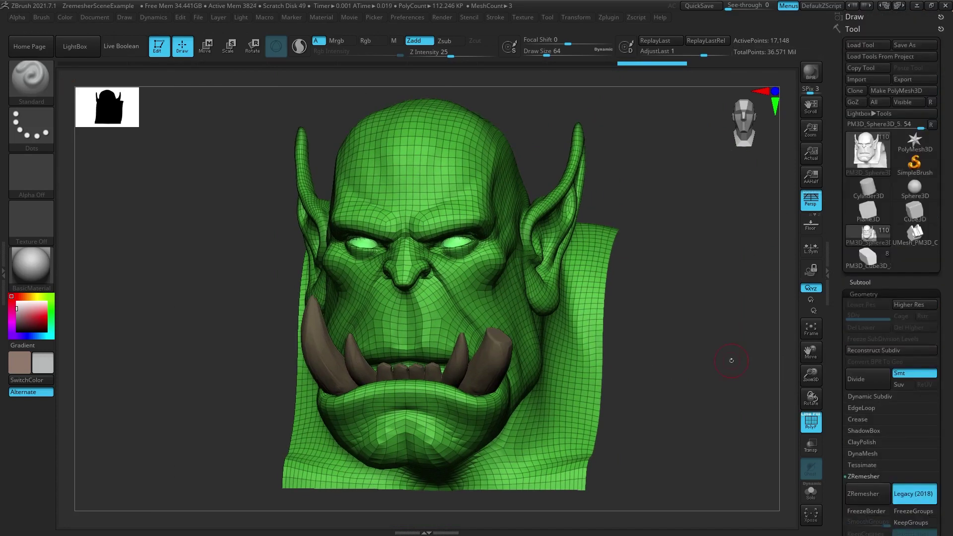
- Undo the legacy remesh and try switching ZRemesher's FreezeBorder option on and off
key("ctrl+z")
left_click_drag(833, 403, 829, 278)
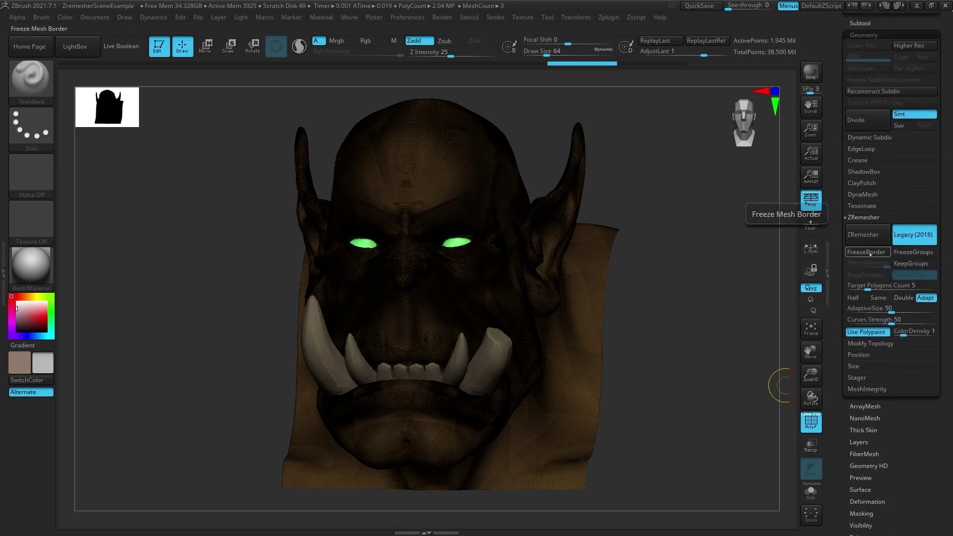
left_click(868, 252)
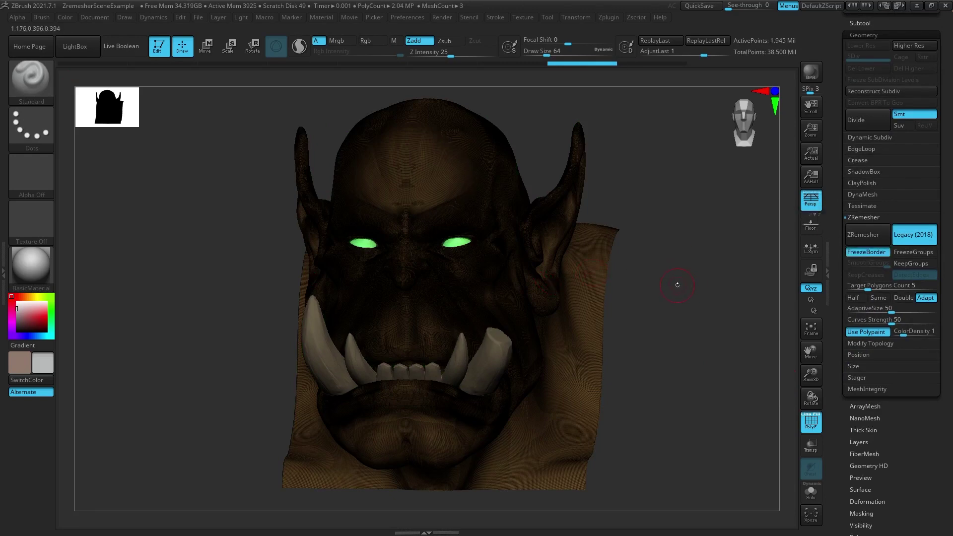
left_click(865, 253)
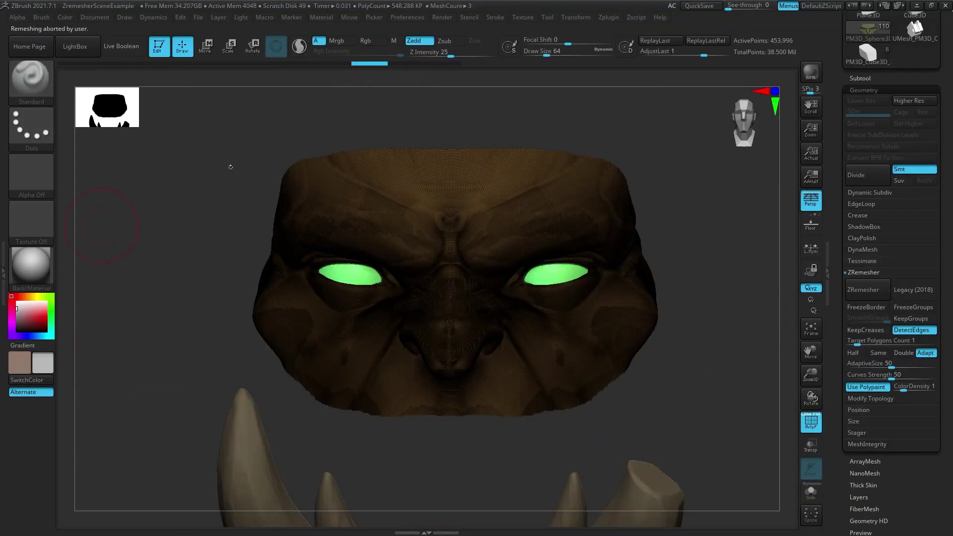
- Enable FreezeBorder and group the visible eye-and-nose region into its own polygroup, checking it against the full head
left_click(867, 307)
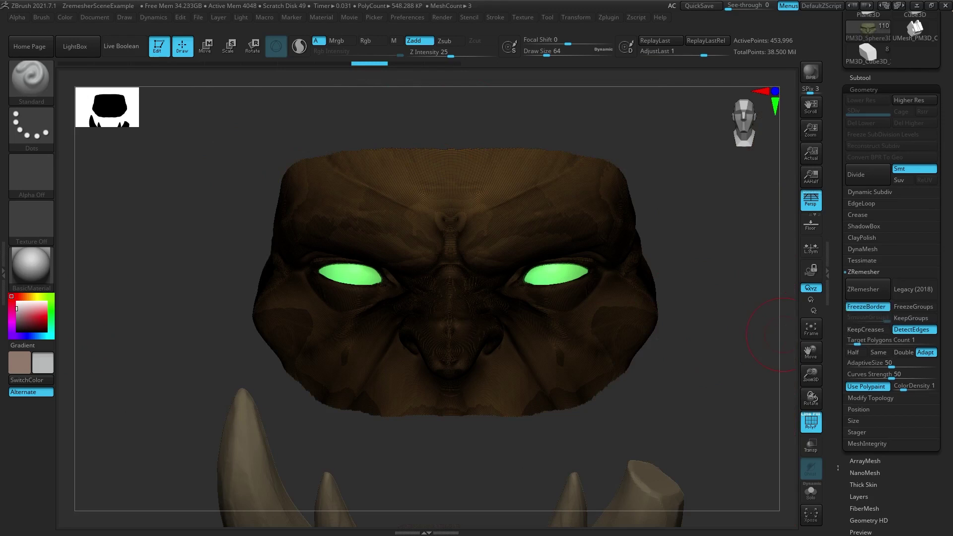
scroll(854, 378, "down", 8)
left_click(865, 400)
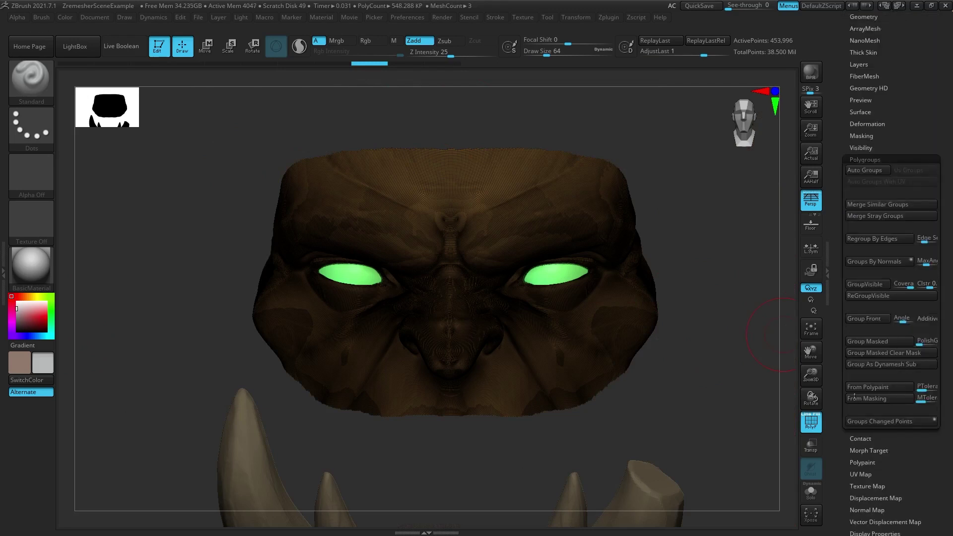
left_click(865, 285)
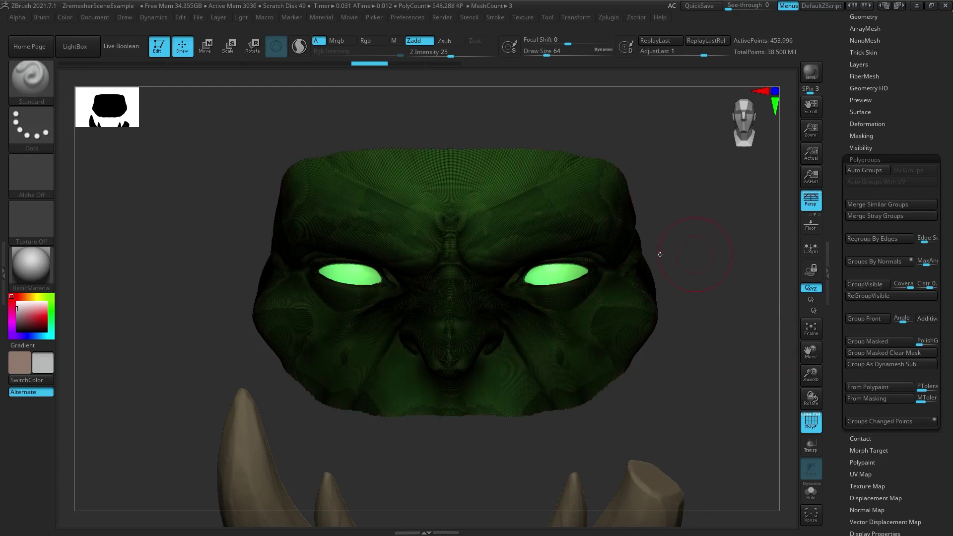
left_click(749, 251, "ctrl+shift")
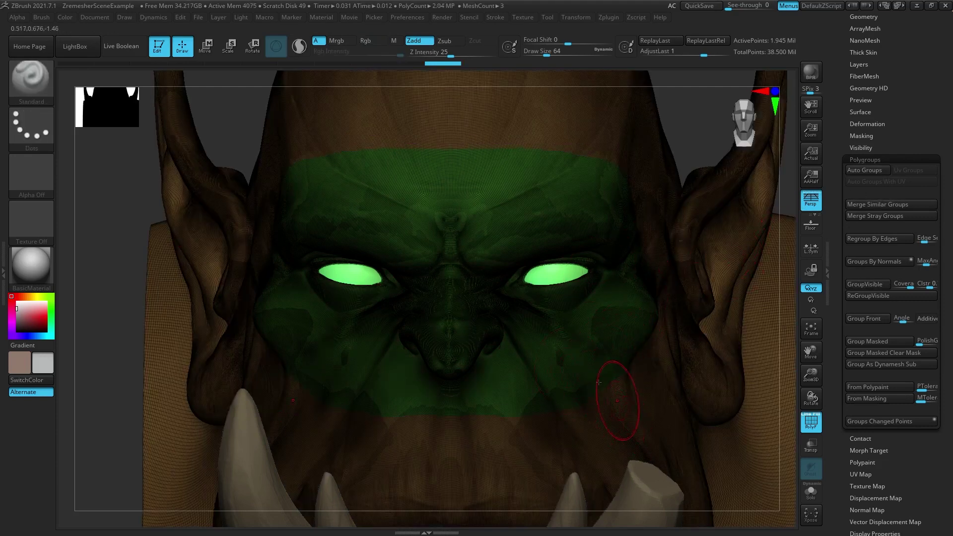
key("ctrl")
key("ctrl+z")
- ZRemesh the isolated eye-and-nose region with FreezeBorder enabled
left_click_drag(872, 67, 872, 344)
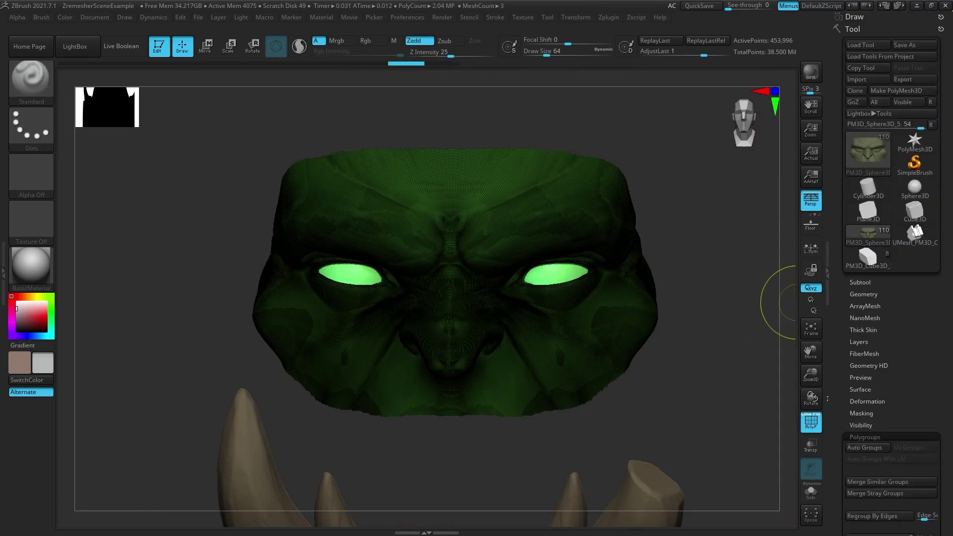
left_click(864, 294)
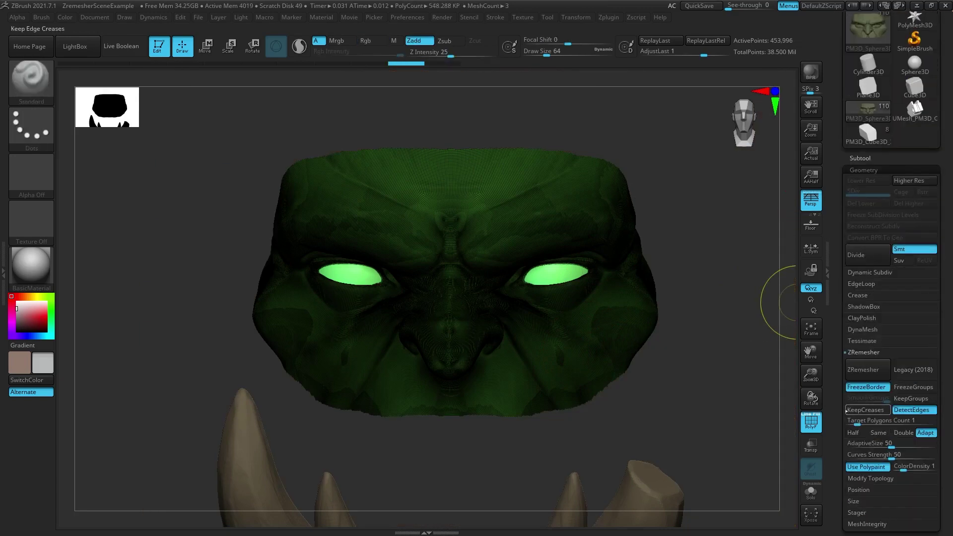
left_click(866, 350)
scroll(889, 348, "down", 2)
left_click(864, 283)
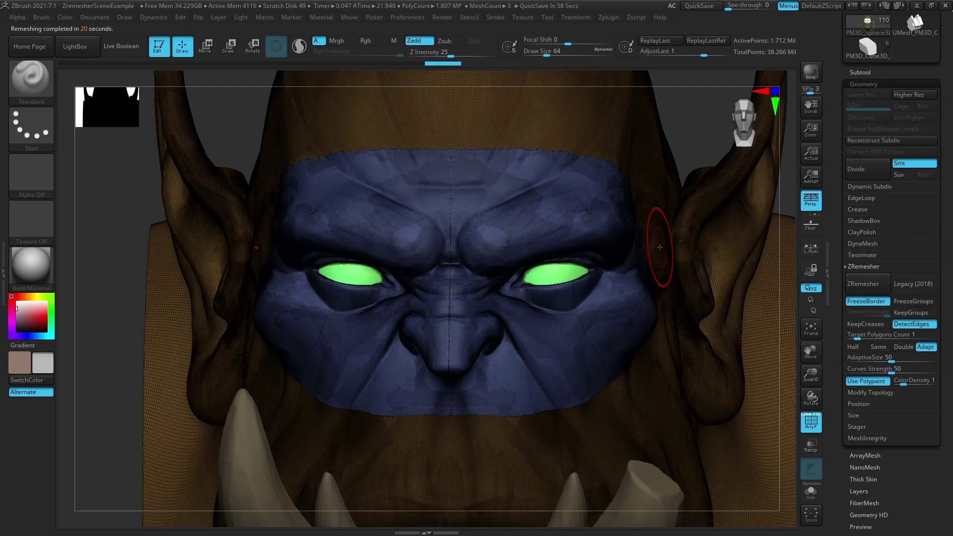
- Undo the region's remesh and ZRemesh it with Legacy (2018) and FreezeBorder both enabled
left_click(479, 315, "ctrl+shift")
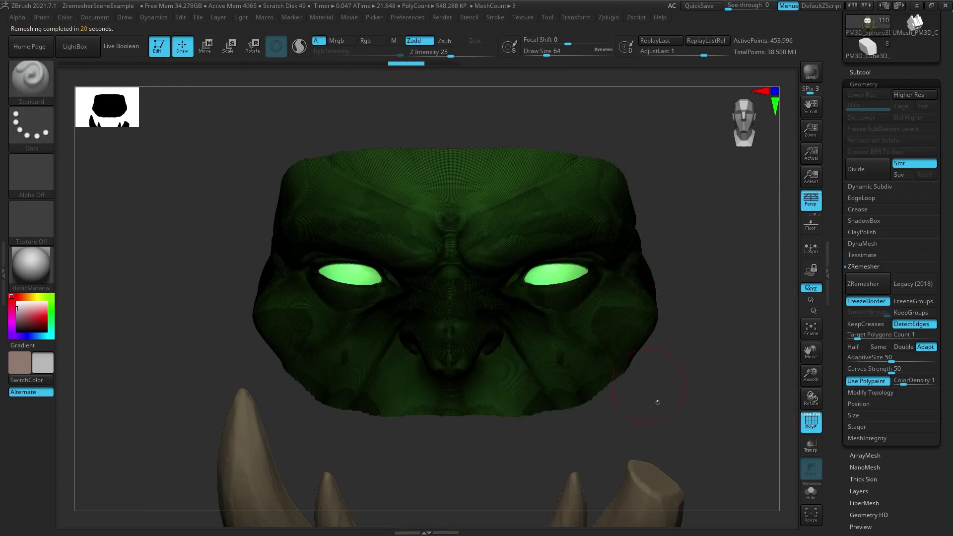
left_click(874, 301)
left_click(879, 301)
left_click(911, 286)
left_click(873, 286)
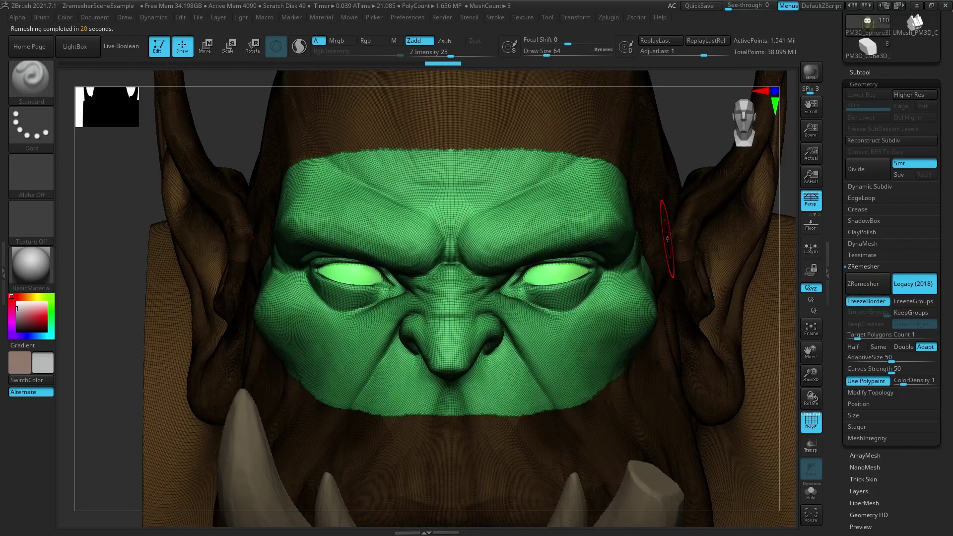
right_click_drag(666, 320, 841, 478)
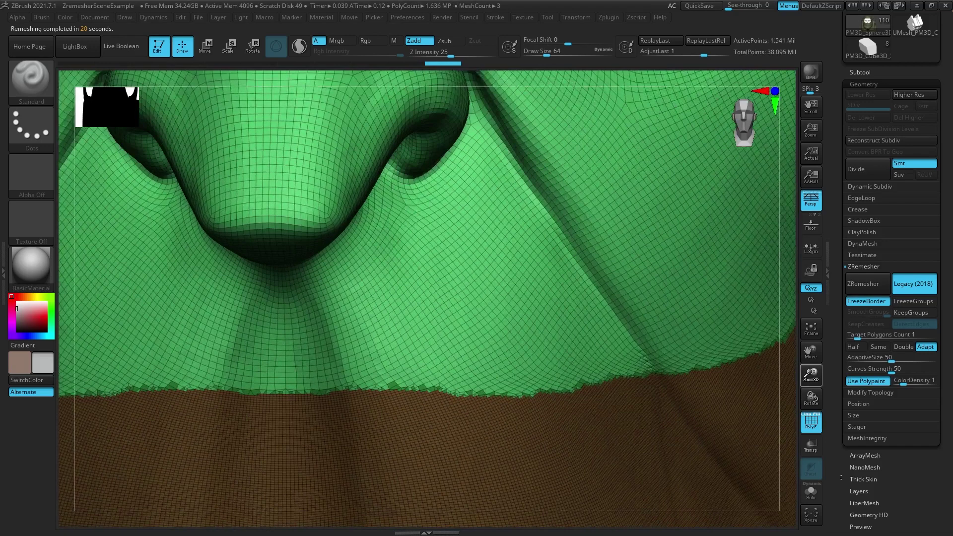
left_click_drag(561, 414, 352, 413)
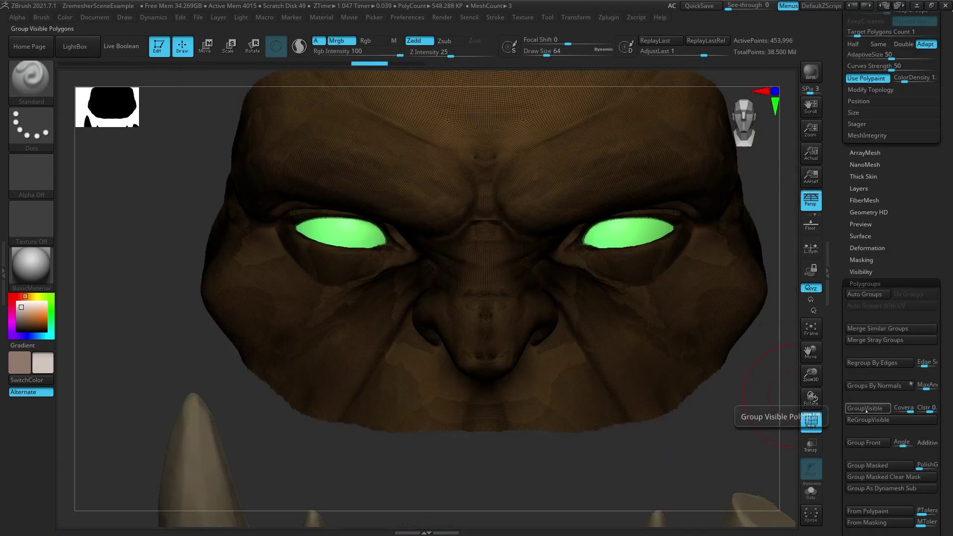
- Assign the visible eye-and-nose region a new polygroup and unhide the rest of the head
left_click(865, 408)
left_click_drag(774, 422, 835, 386)
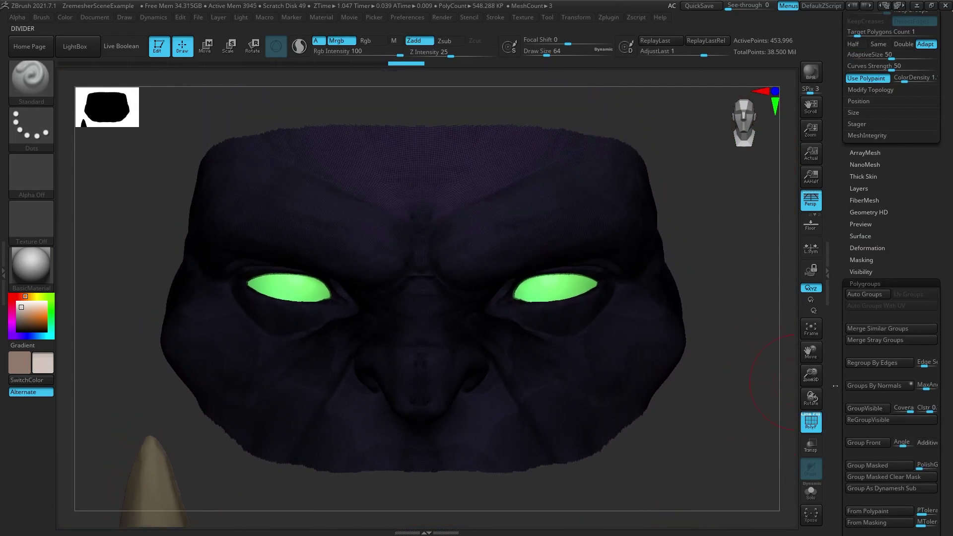
left_click(766, 362, "ctrl+shift")
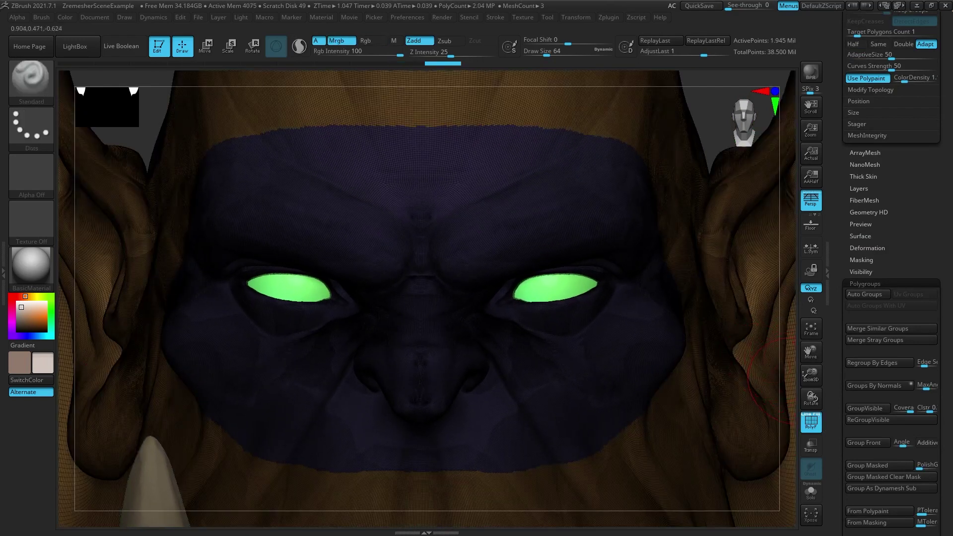
- Replace FreezeBorder with FreezeGroups and ZRemesh the whole head using Legacy (2018)
left_click_drag(806, 399, 796, 394)
left_click_drag(844, 367, 847, 343)
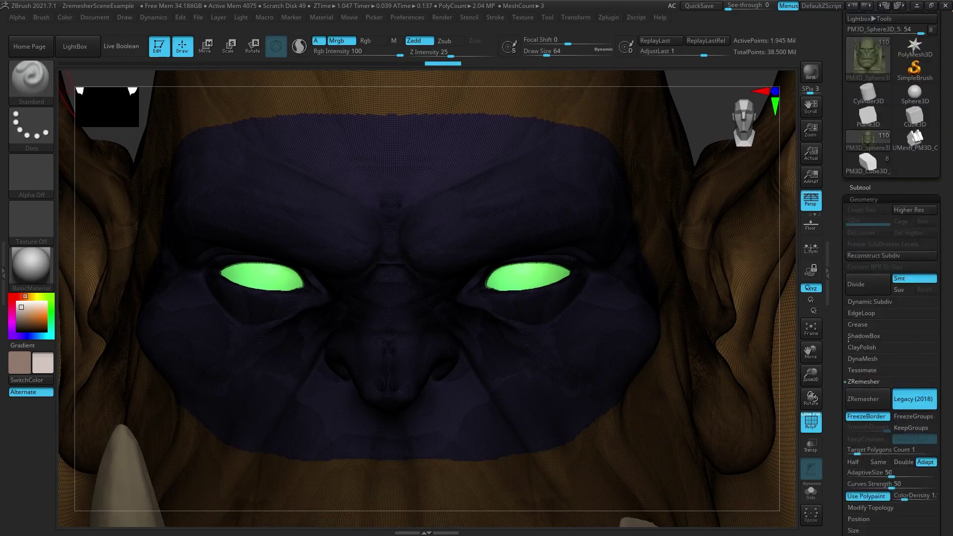
left_click_drag(844, 380, 844, 297)
left_click(874, 335)
left_click(908, 335)
left_click(864, 316)
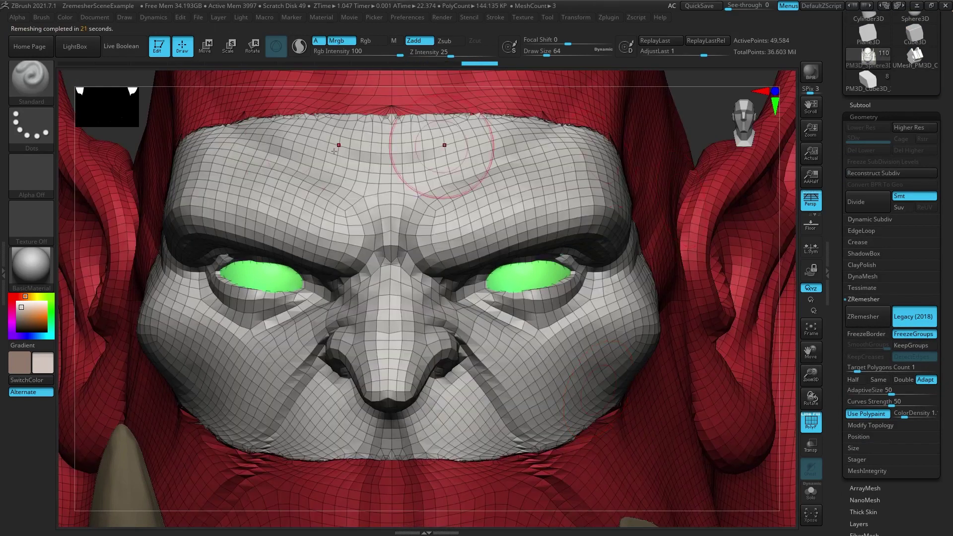
left_click_drag(751, 118, 701, 109, "alt")
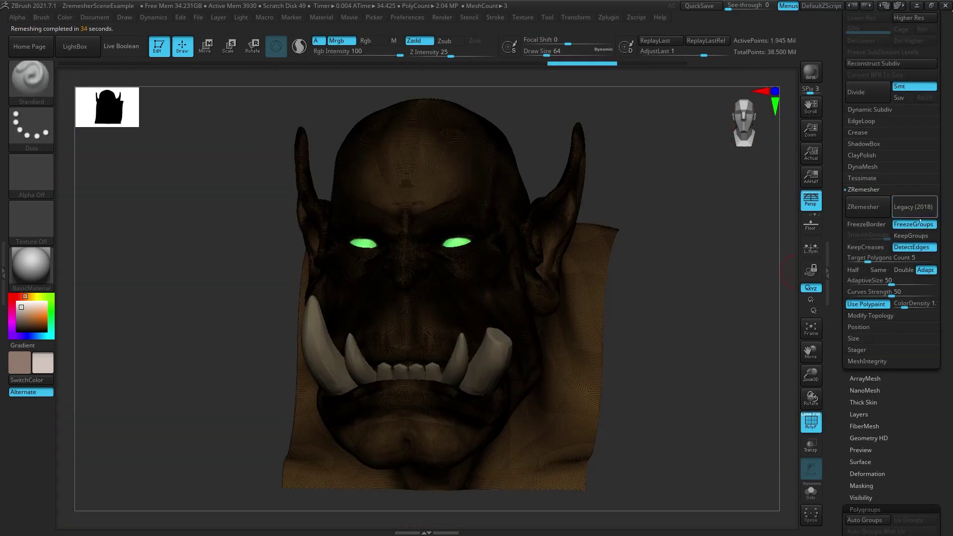
- Turn off FreezeGroups and ZRemesh the whole head, first as set and again with the target polygons count at 1
left_click(918, 224)
left_click(863, 207)
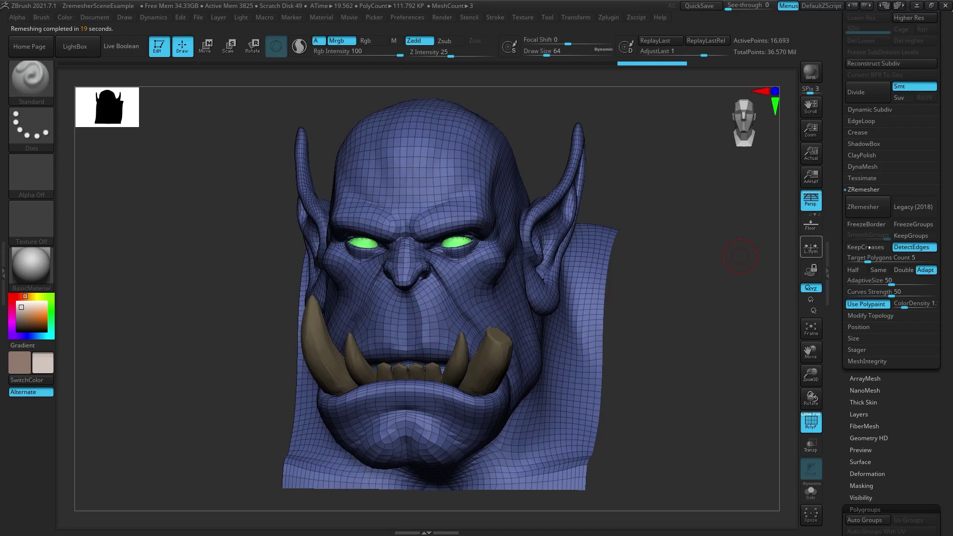
left_click_drag(869, 258, 856, 258)
left_click(863, 206)
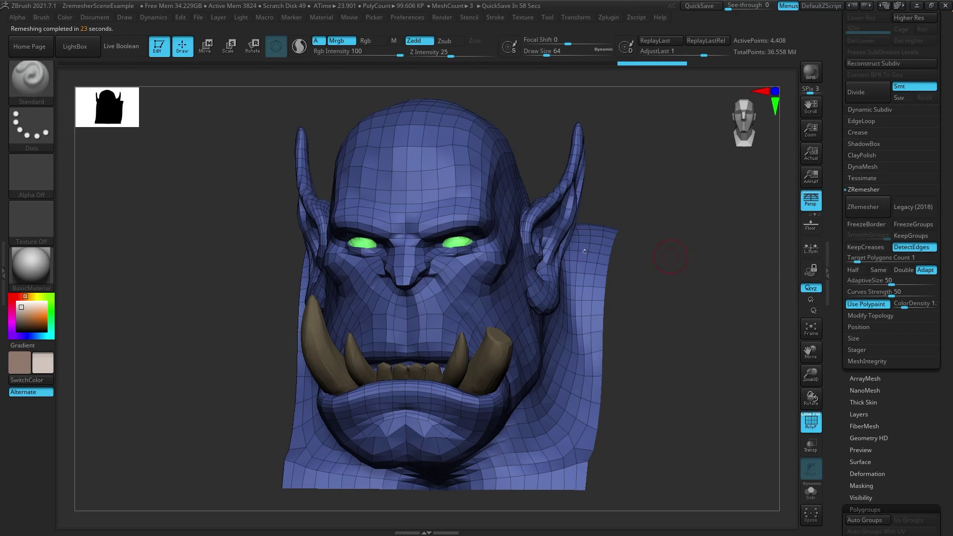
- ZRemesh the whole head with the target polygons count at 0.1
left_click_drag(869, 258, 850, 258)
left_click(864, 207)
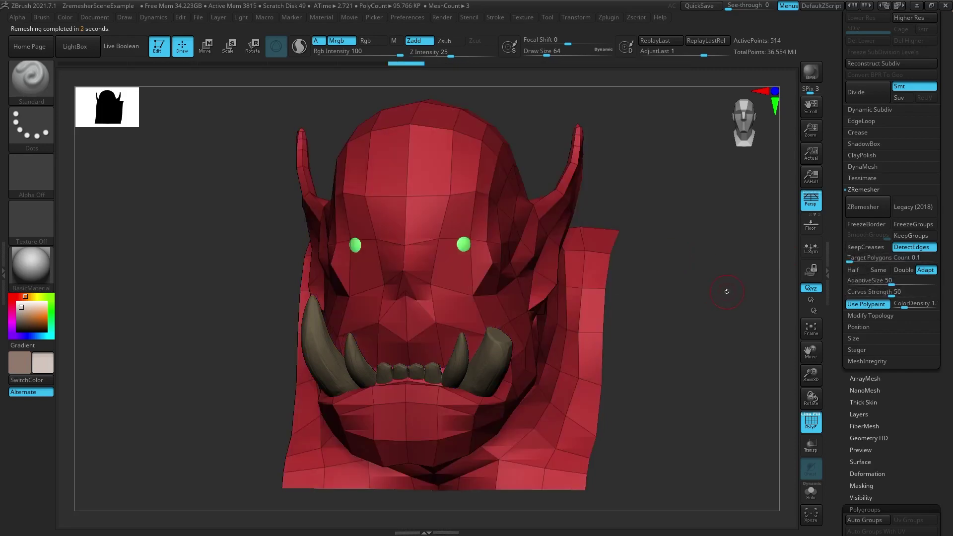
key("ctrl")
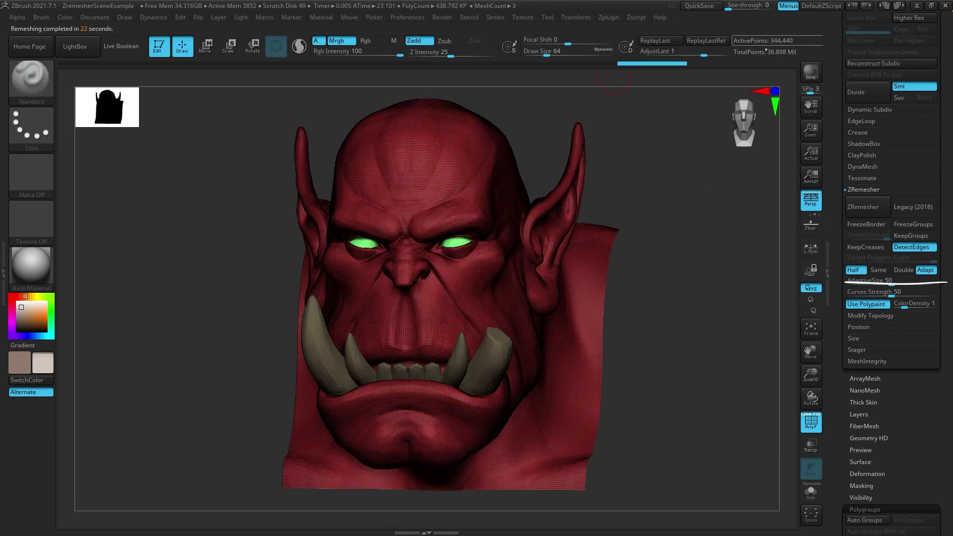
- Undo the Half remesh and ZRemesh the head with target polygons count 5, first at AdaptiveSize 0 and again at 100
key("ctrl+z")
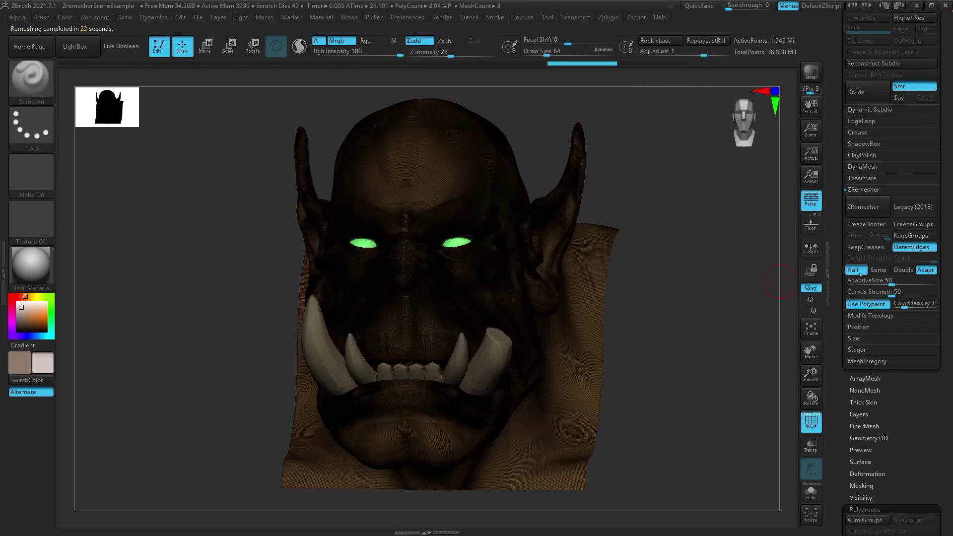
left_click(888, 271)
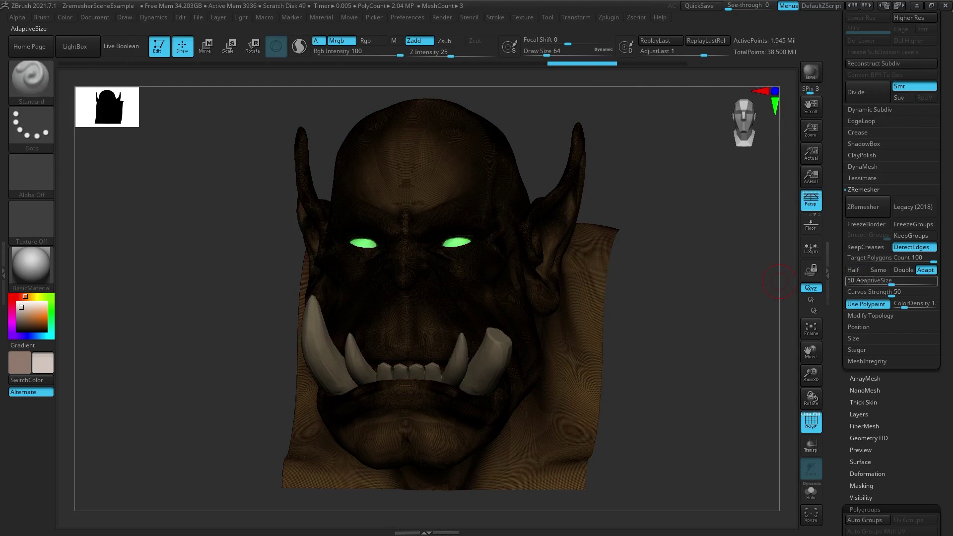
left_click(919, 259)
type("5")
key("Return")
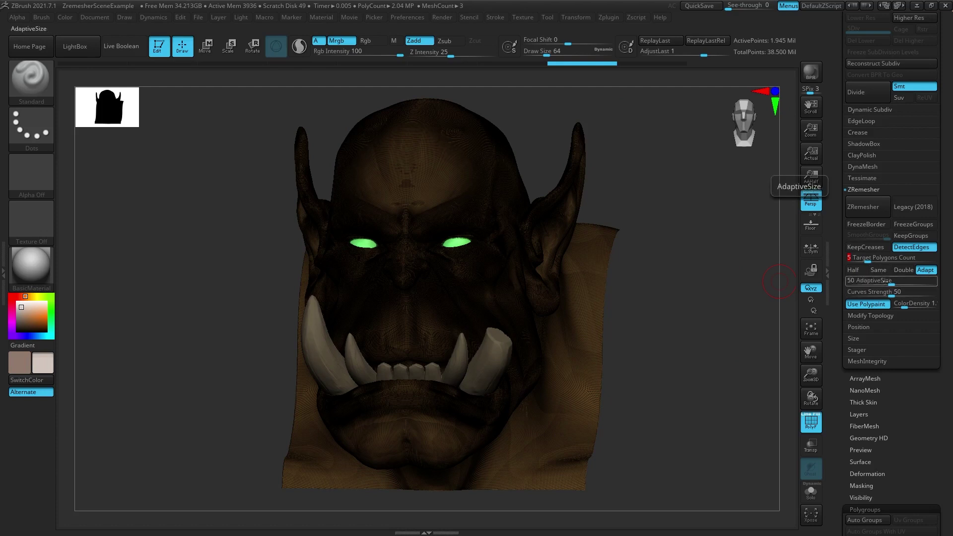
left_click_drag(885, 281, 841, 285)
left_click(863, 206)
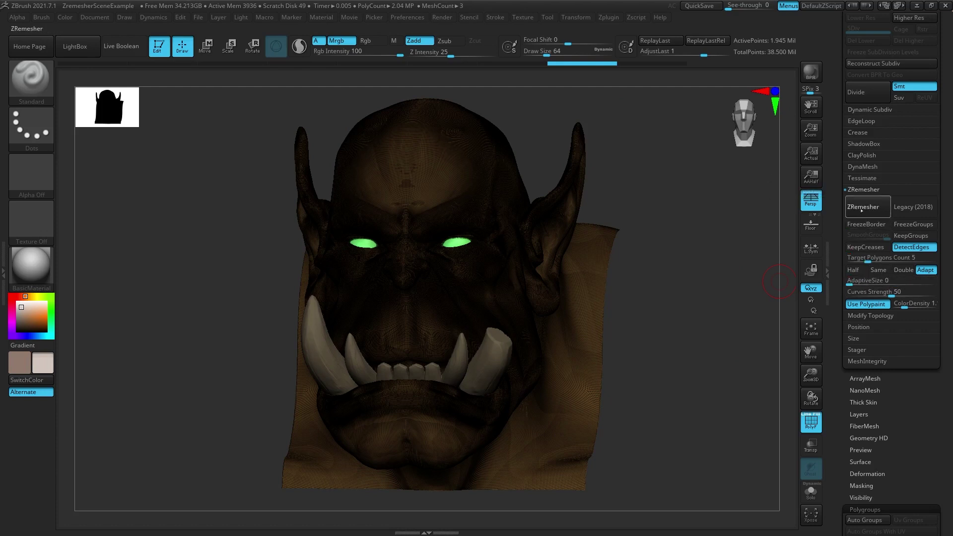
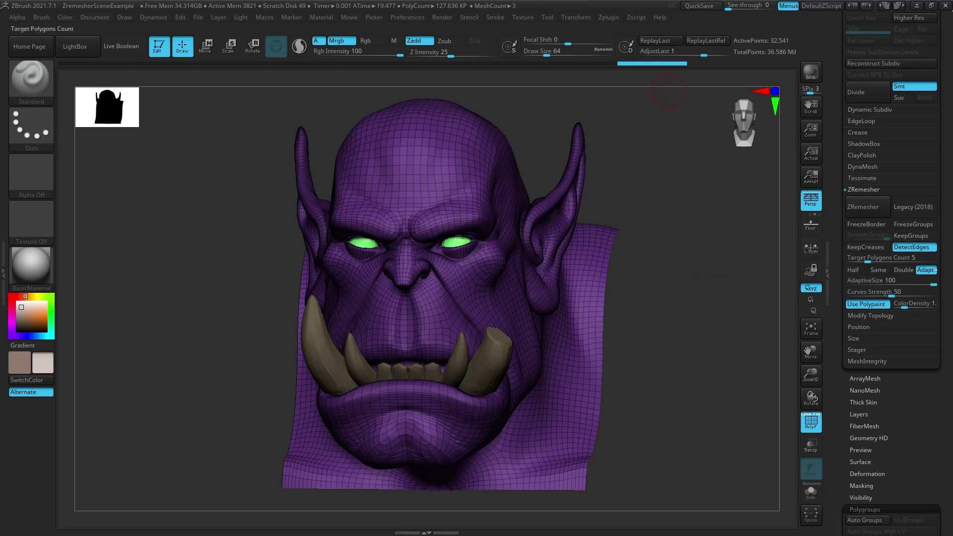
left_click(901, 282)
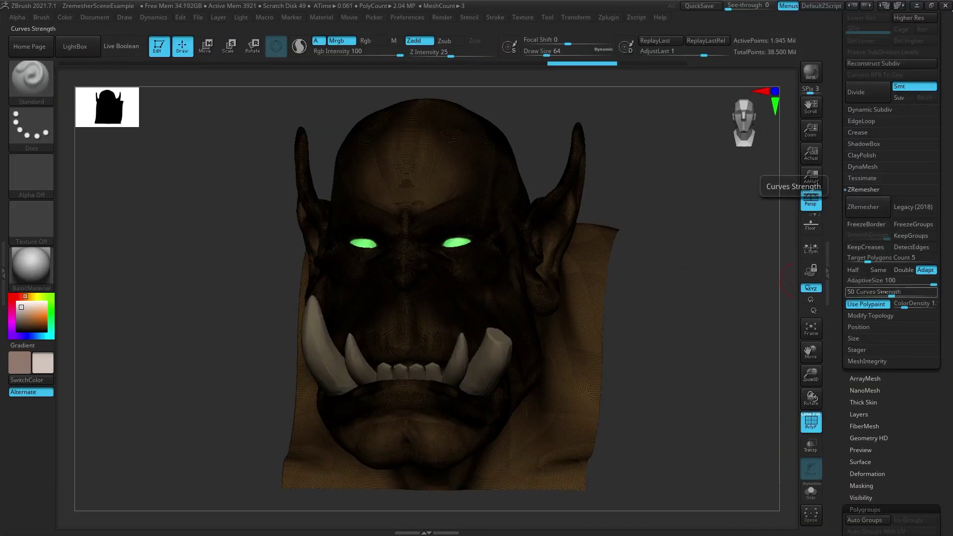
- Choose the ZRemesherGuides brush and draw a guide curve from the brow down into a spiral on the cheek
key("ctrl")
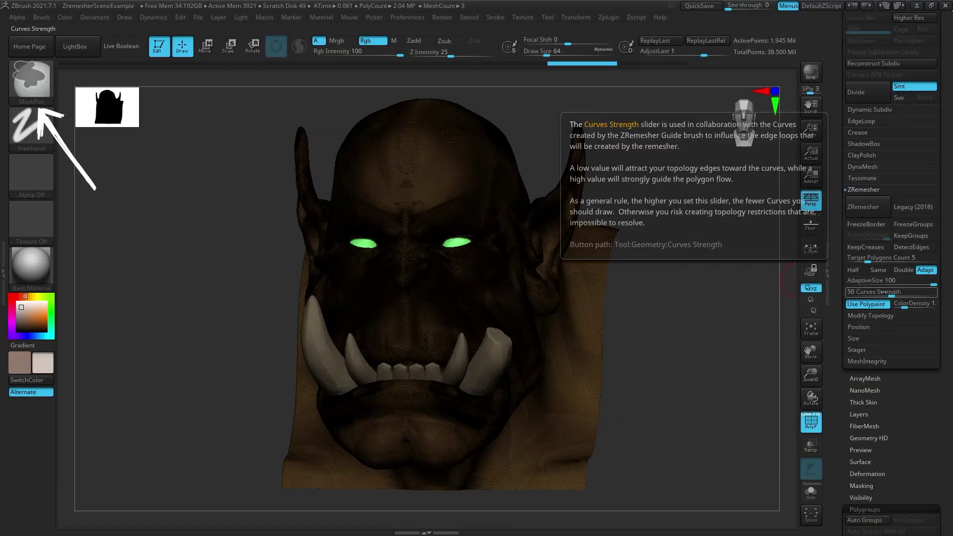
key("b")
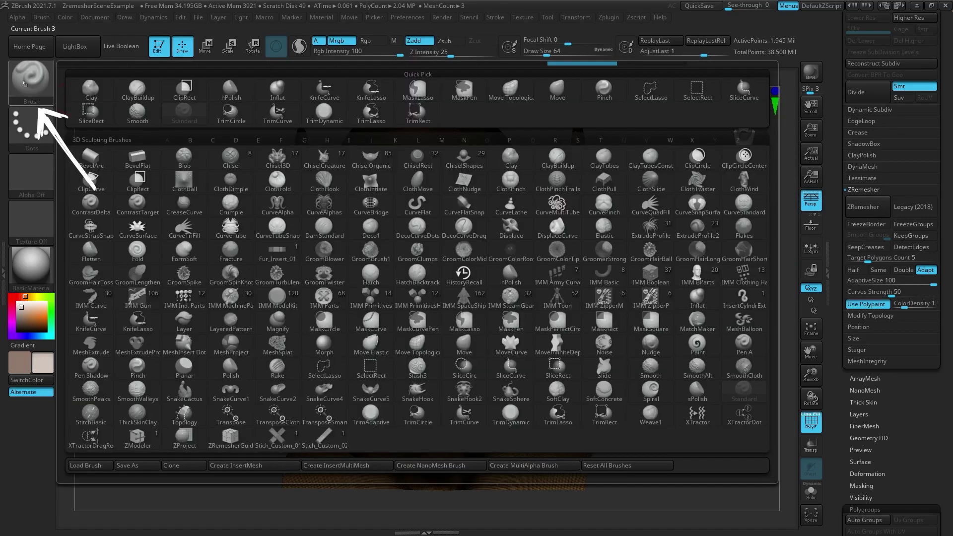
key("z")
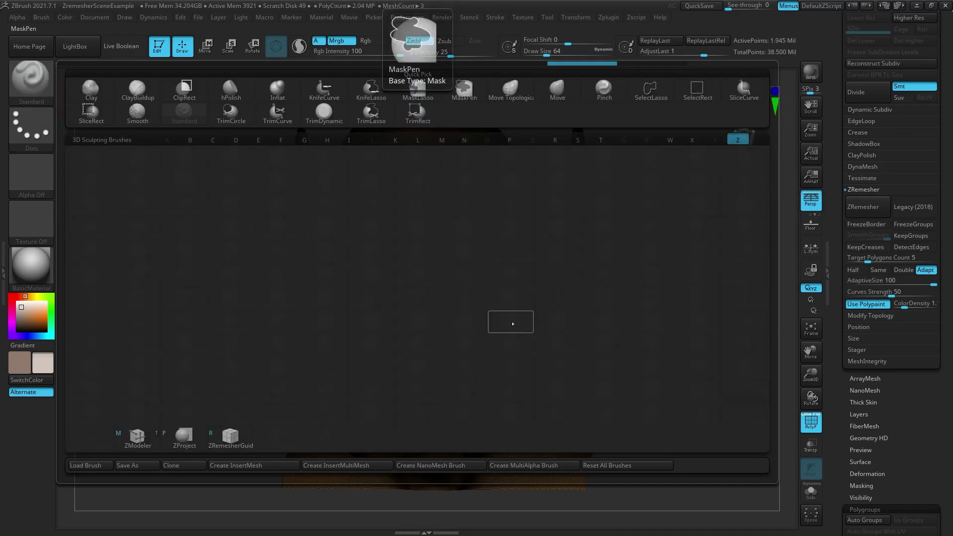
left_click(231, 443)
mouse_move(401, 218)
left_mouse_down()
mouse_move(432, 205)
mouse_move(532, 242)
mouse_move(502, 357)
mouse_move(550, 382)
mouse_move(589, 338)
mouse_move(535, 312)
mouse_move(556, 362)
mouse_move(547, 323)
mouse_move(568, 350)
left_mouse_up()
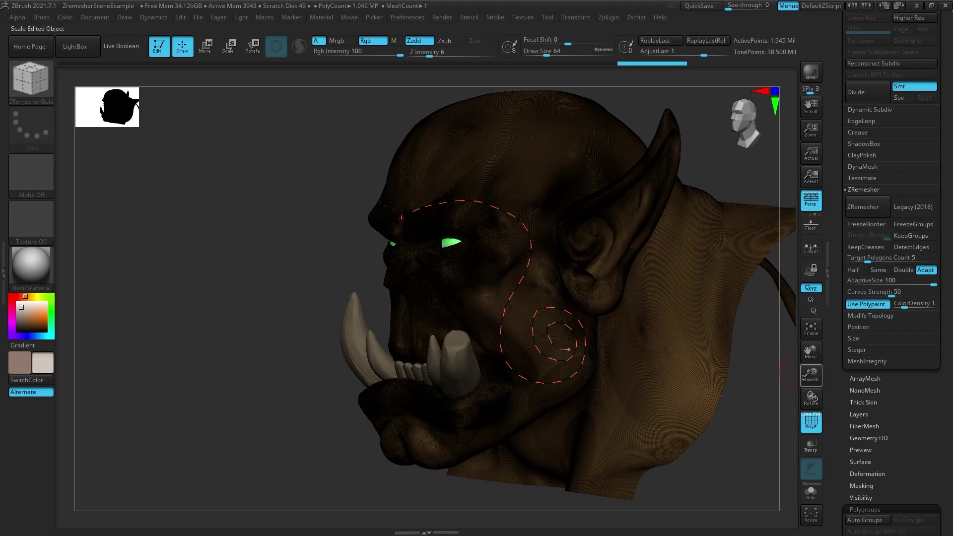
- ZRemesh the head using the spiral guide curve on the cheek
left_click_drag(805, 377, 810, 413)
left_click_drag(810, 352, 665, 320)
left_click_drag(737, 353, 814, 401)
left_click(860, 207)
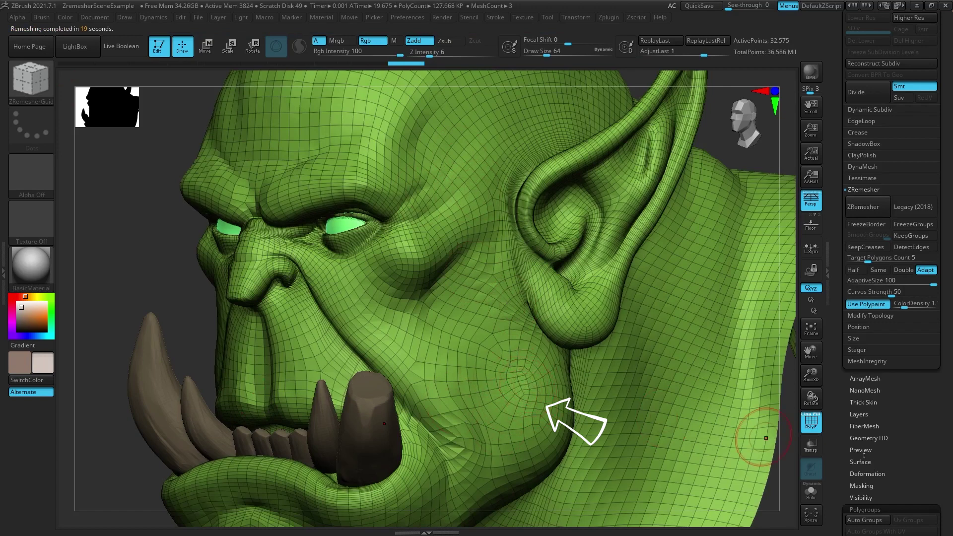
key("ctrl")
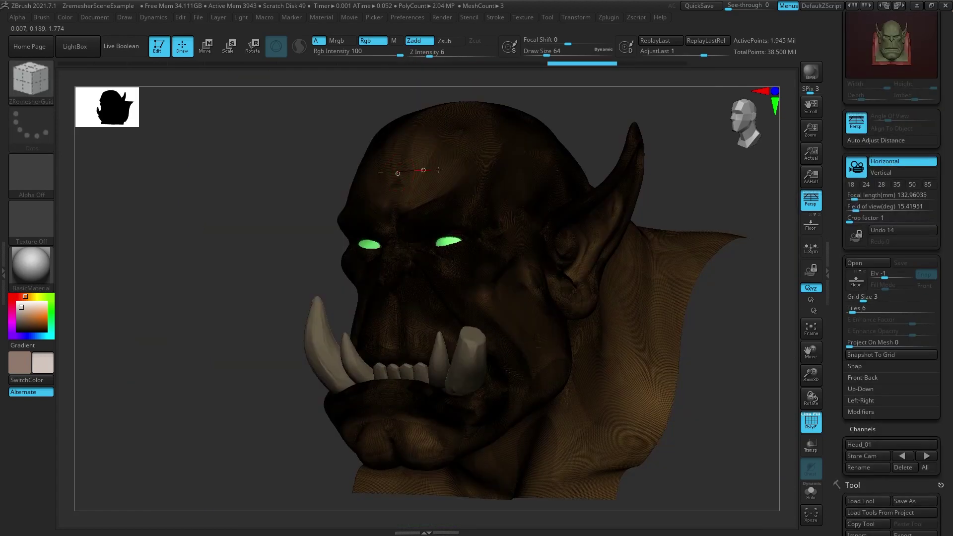
- Draw symmetrical guide curves around the face from forehead to chin and around the eyes
mouse_move(398, 173)
left_mouse_down()
mouse_move(530, 234)
mouse_move(527, 367)
mouse_move(436, 428)
mouse_move(390, 418)
left_mouse_up()
mouse_move(394, 218)
left_mouse_down()
mouse_move(433, 209)
mouse_move(500, 220)
left_mouse_up()
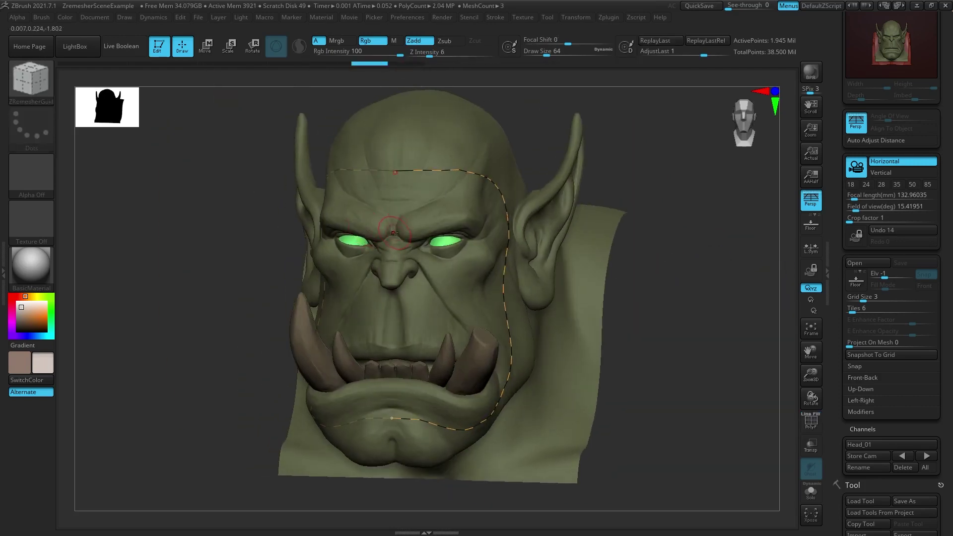
mouse_move(393, 234)
left_mouse_down()
mouse_move(446, 214)
mouse_move(486, 268)
mouse_move(393, 261)
left_mouse_up()
- Isolate the head with Solo and draw a guide curve around the mouth
left_click_drag(705, 317, 641, 311)
left_click_drag(768, 334, 750, 320)
left_click(811, 492)
left_click_drag(685, 456, 660, 460)
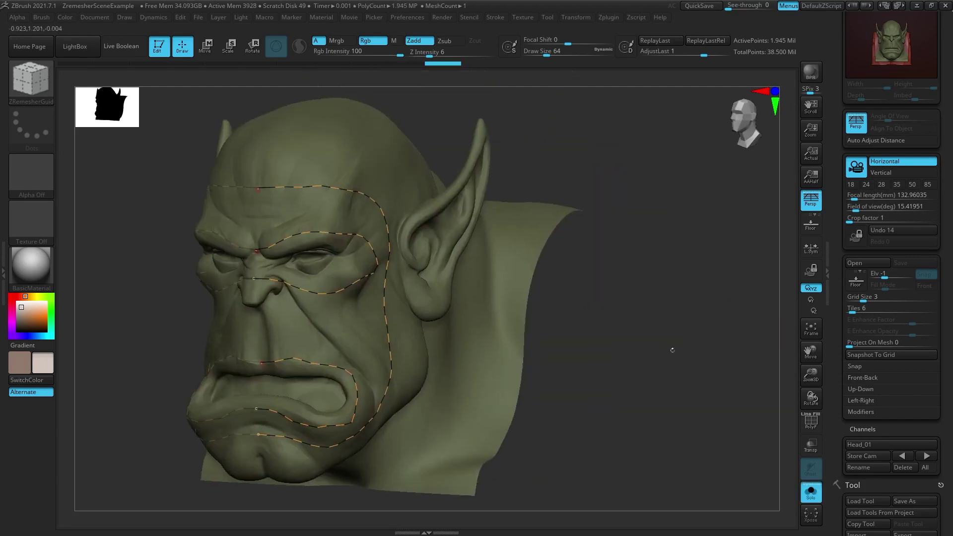
- Draw a guide curve around the base of the ear, continuing it behind the ear
mouse_move(672, 350)
left_mouse_down()
mouse_move(596, 318)
mouse_move(636, 328)
mouse_move(520, 264)
left_mouse_up()
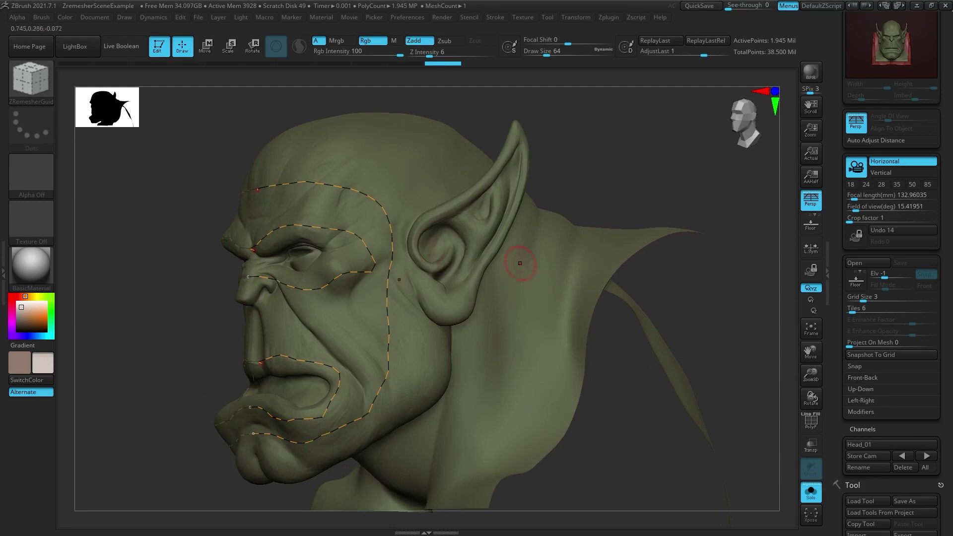
mouse_move(426, 200)
left_mouse_down()
mouse_move(399, 268)
mouse_move(465, 326)
left_mouse_up()
left_click_drag(640, 377, 447, 368)
left_click_drag(444, 333, 463, 213)
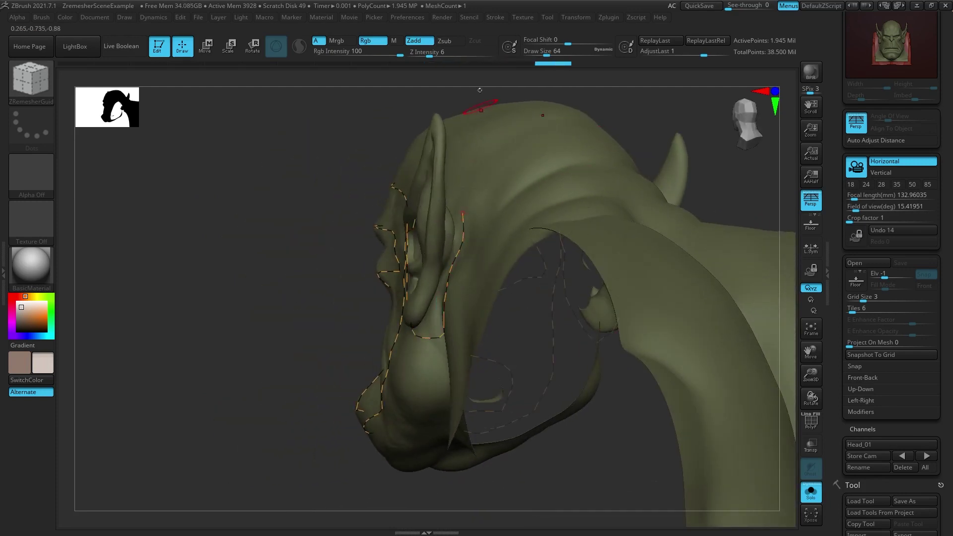
left_click_drag(485, 124, 511, 259)
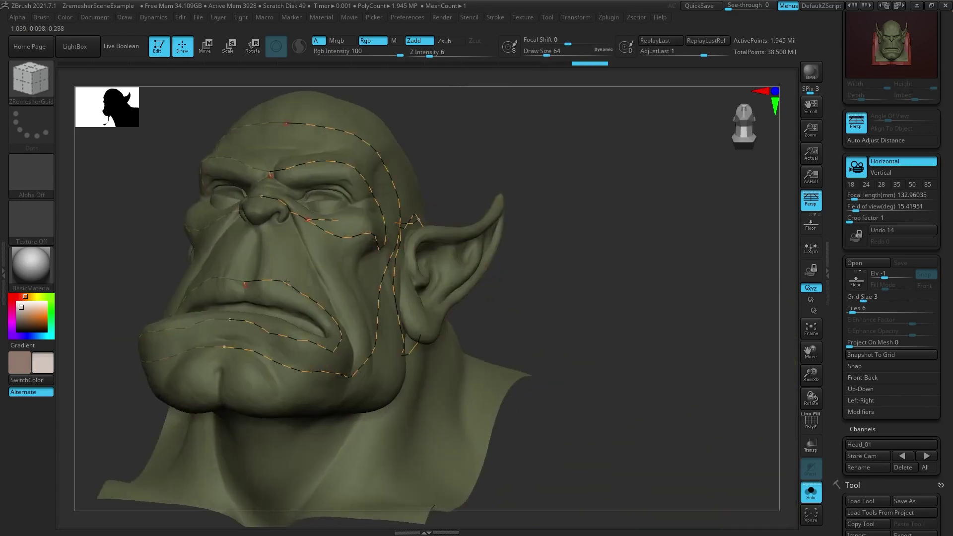
left_click_drag(615, 239, 650, 218)
left_click_drag(664, 161, 496, 183)
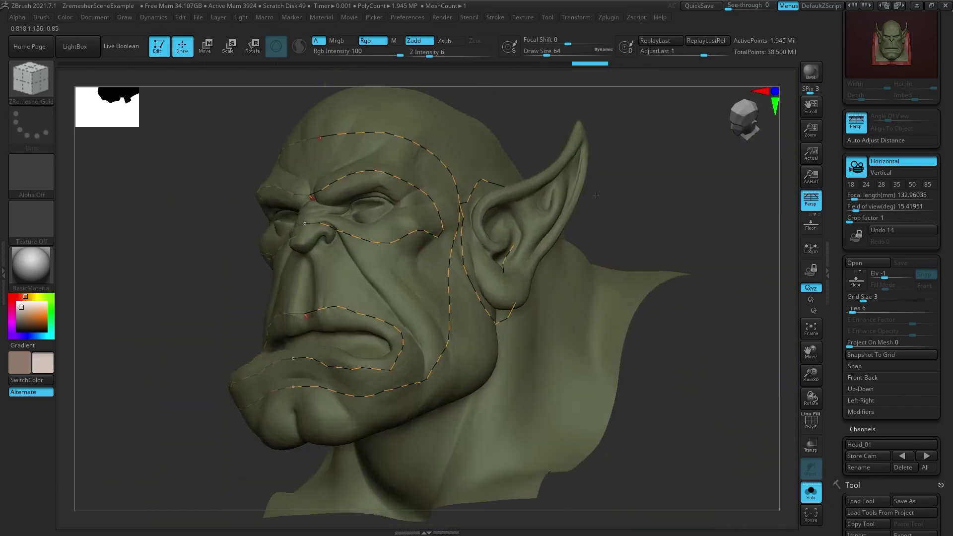
left_click_drag(596, 195, 724, 230)
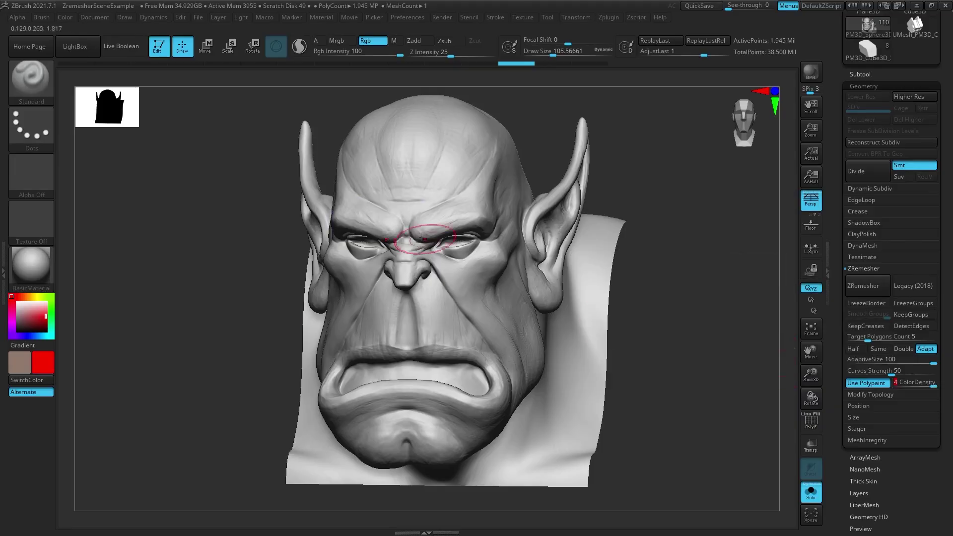
- Polypaint a red band across the eyes and nose
mouse_move(402, 223)
left_mouse_down()
mouse_move(395, 248)
mouse_move(489, 214)
mouse_move(501, 264)
mouse_move(437, 275)
mouse_move(493, 237)
mouse_move(479, 206)
mouse_move(492, 288)
mouse_move(447, 298)
mouse_move(441, 226)
mouse_move(460, 203)
mouse_move(499, 218)
mouse_move(422, 296)
mouse_move(468, 241)
left_mouse_up()
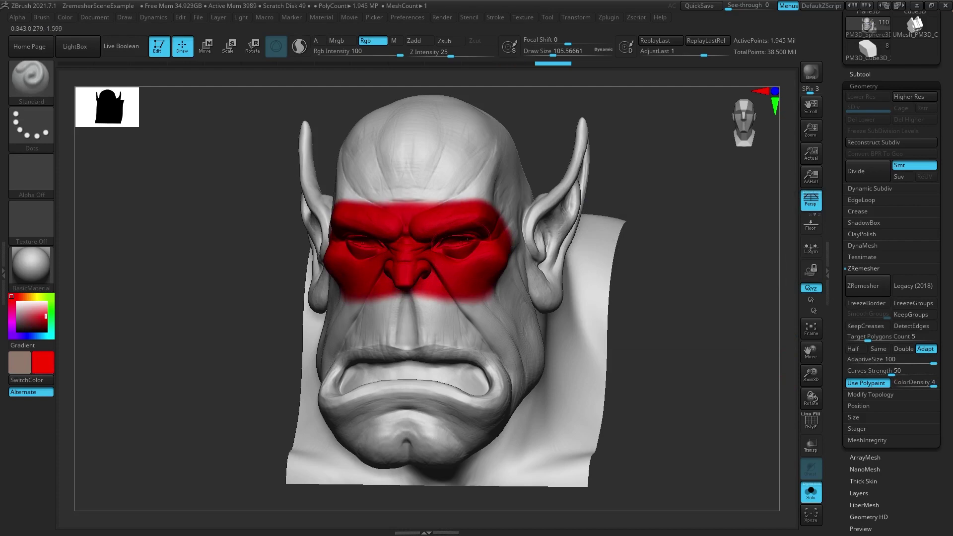
key("shift+f")
key("shift+f")
- ZRemesh the head with Use Polypaint at ColorDensity 4 and inspect the wireframe around the eyes and nose
left_click(863, 286)
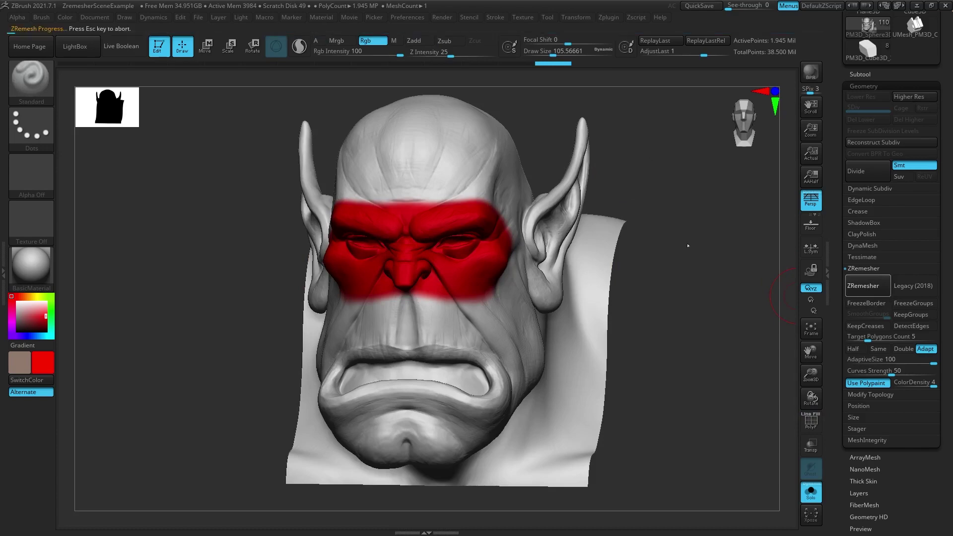
key("shift+f")
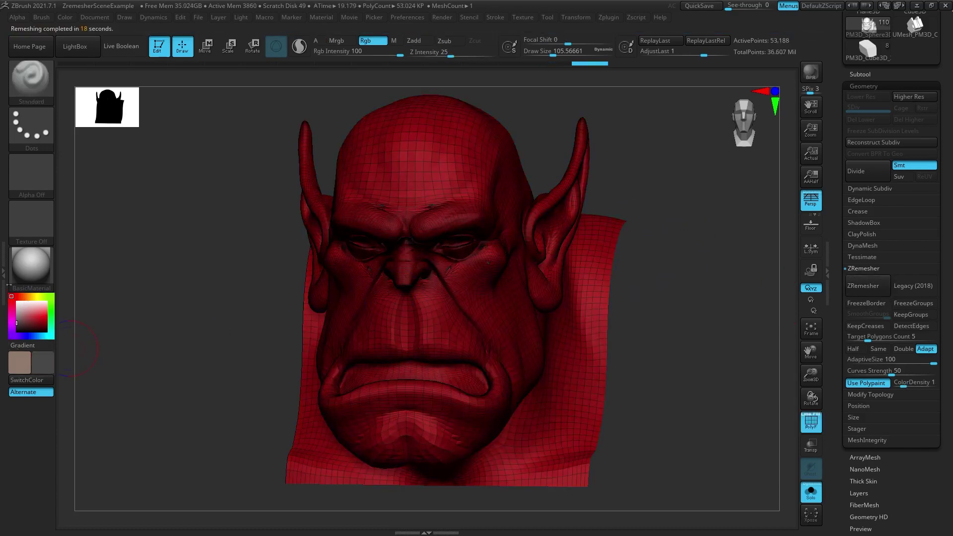
left_click_drag(255, 306, 194, 308)
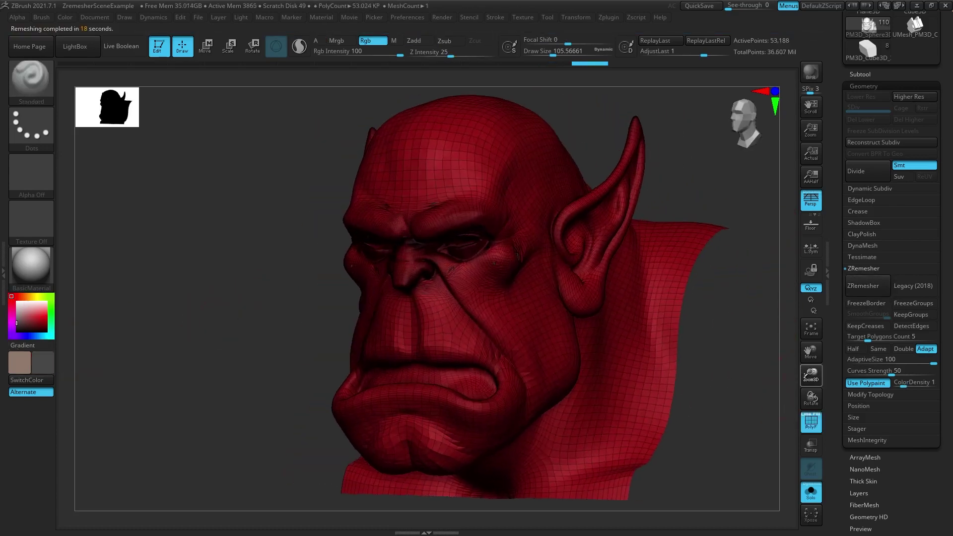
left_click_drag(811, 375, 827, 461)
left_click_drag(164, 417, 325, 334)
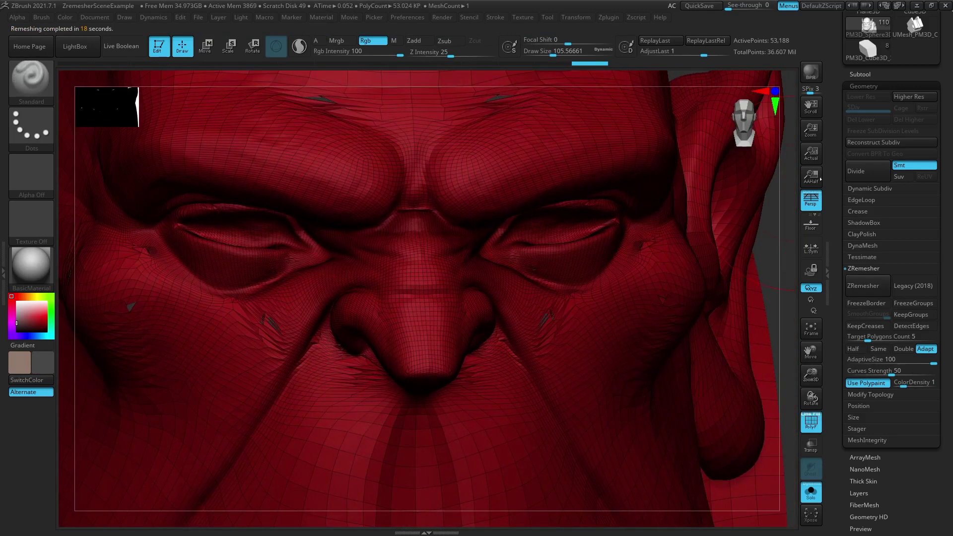
- Undo the remesh and the red polypaint, recall the Head_01 camera view and hide the wireframe
key("ctrl+z")
left_click_drag(842, 175, 843, 297)
left_click(864, 272)
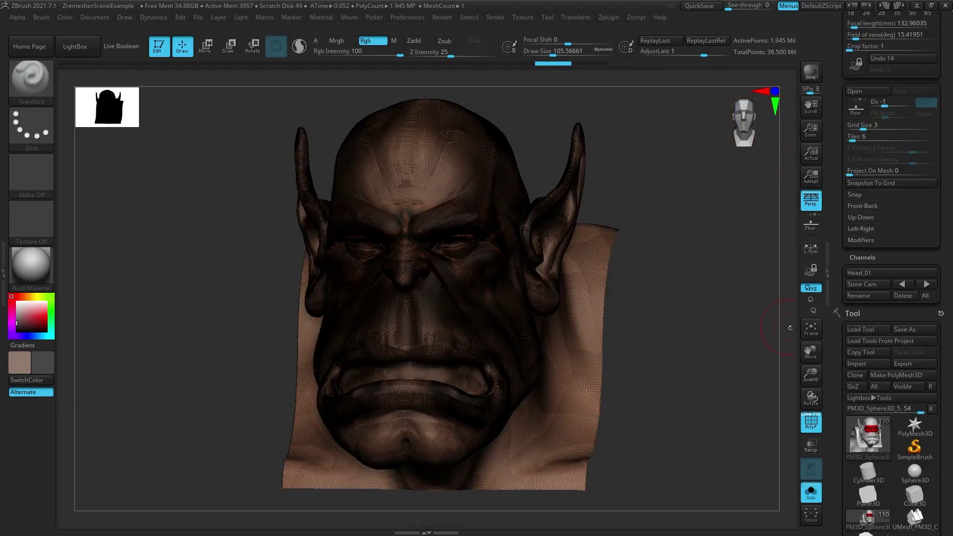
left_click_drag(837, 352, 844, 261)
key("shift+f")
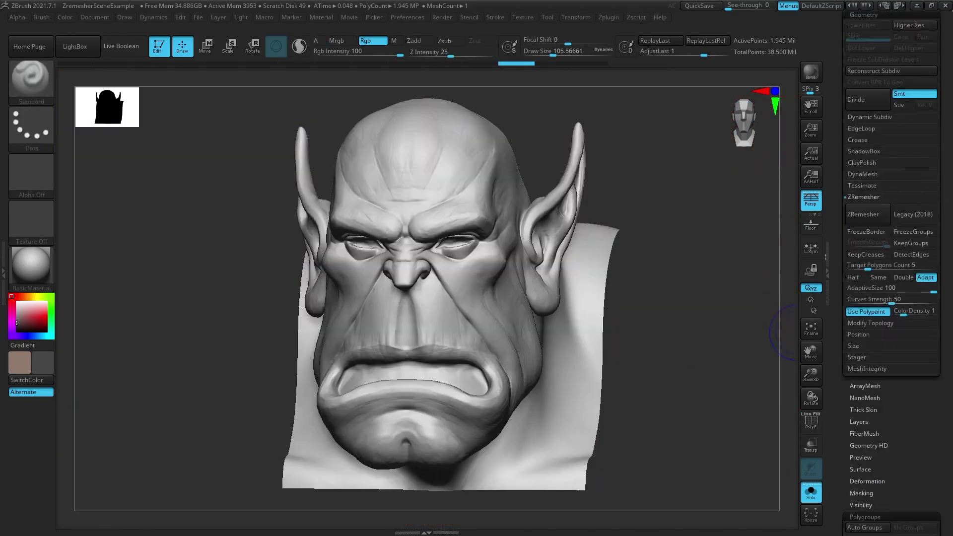
- Set ColorDensity to 0.25 and polypaint a cyan band across the eyes and nose
left_click_drag(904, 314, 882, 326)
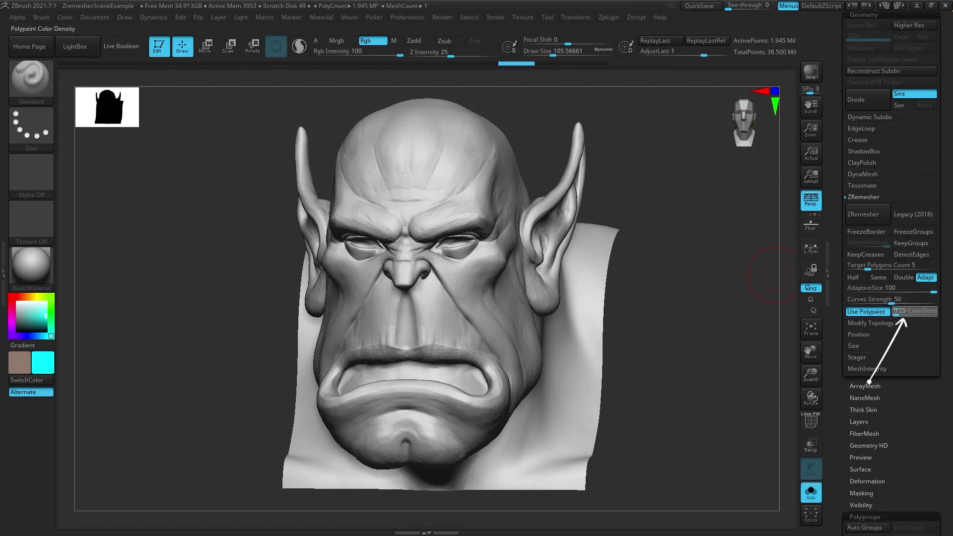
mouse_move(471, 237)
left_mouse_down()
mouse_move(449, 251)
mouse_move(424, 244)
mouse_move(449, 221)
mouse_move(443, 235)
mouse_move(491, 249)
mouse_move(427, 275)
mouse_move(452, 285)
mouse_move(489, 253)
mouse_move(422, 221)
mouse_move(482, 233)
left_mouse_up()
left_click_drag(705, 223, 605, 222)
left_click_drag(491, 237, 484, 248)
left_click_drag(342, 278, 405, 278)
left_click_drag(665, 194, 717, 184, "shift")
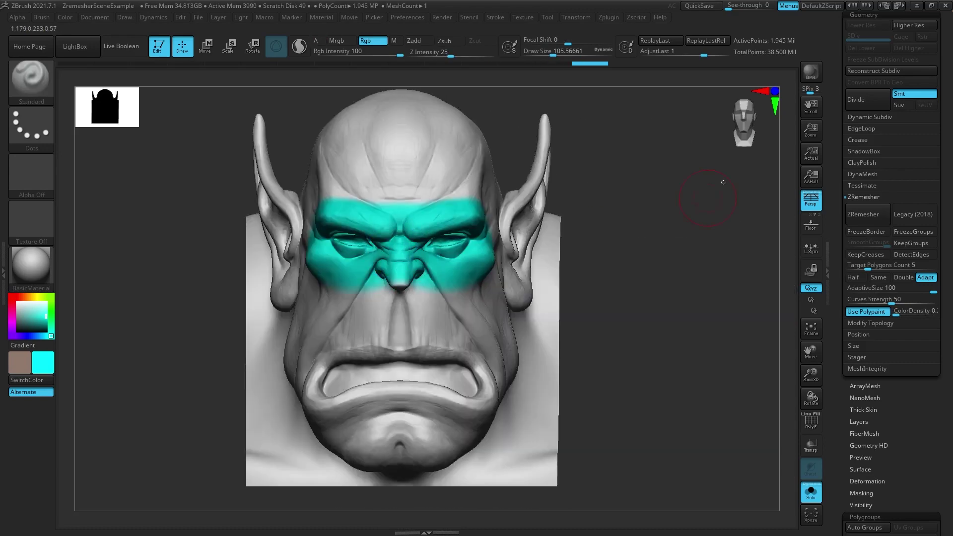
- Recall the stored Head_01 camera view for the cyan-painted head
left_click_drag(846, 149, 847, 299)
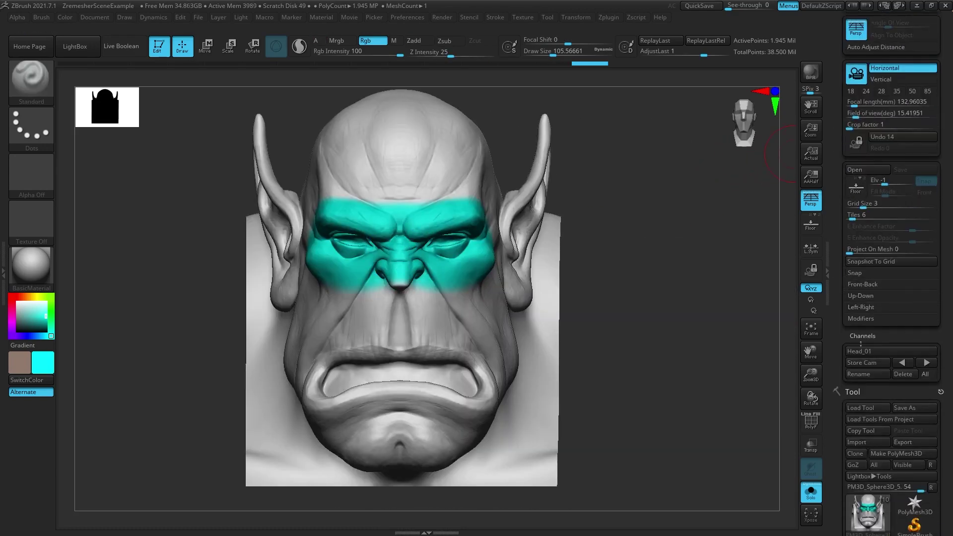
left_click(862, 349)
left_click_drag(862, 392, 862, 277)
- ZRemesh the cyan-painted head using its polypaint density, check the wireframe and undo the remesh
left_click(863, 304)
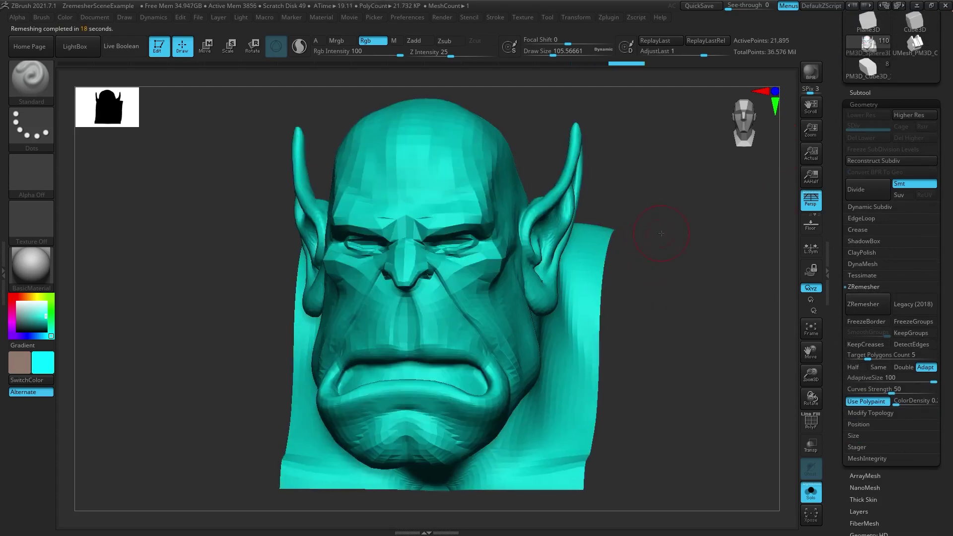
key("shift+f")
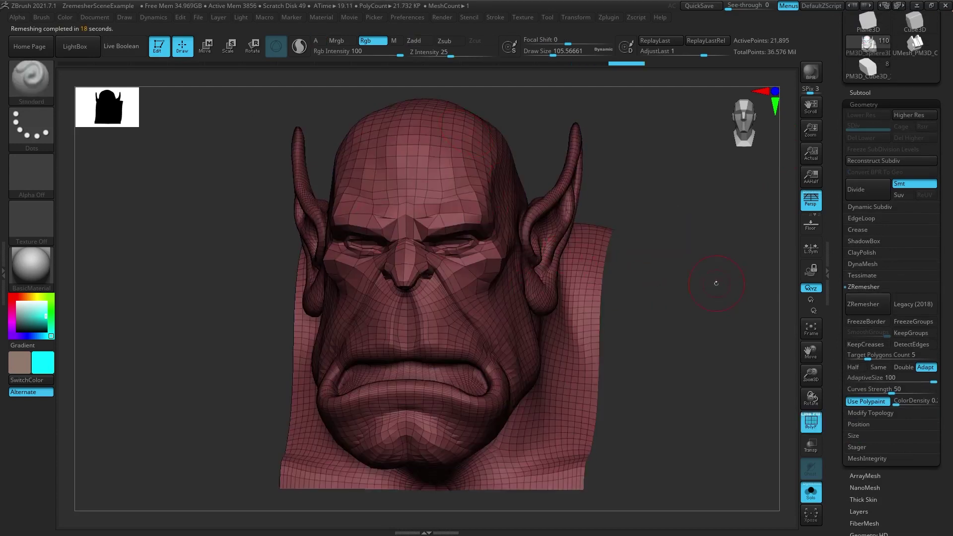
key("ctrl+z")
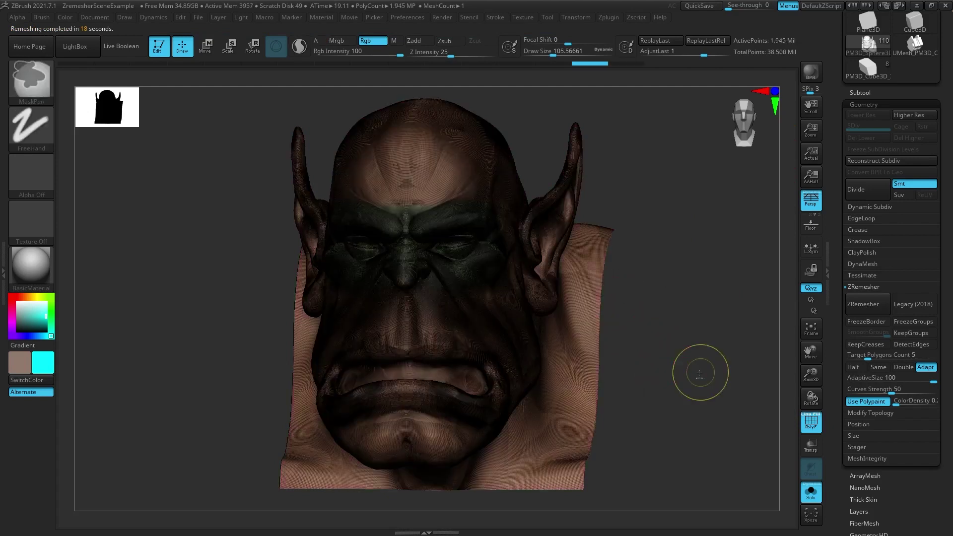
key("shift+f")
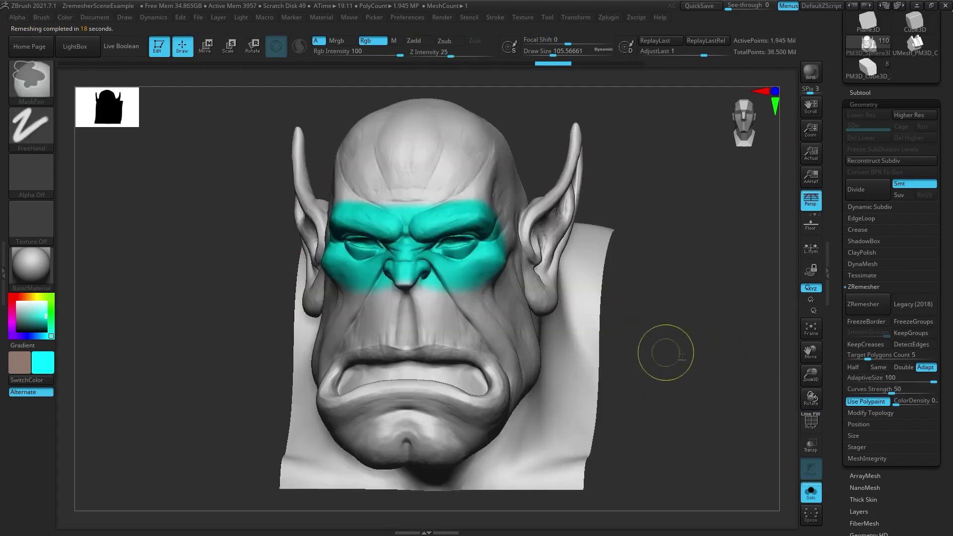
- Undo the cyan polypaint on the head and raise ColorDensity to about 1.78
key("ctrl+z")
key("ctrl+z")
mouse_move(900, 403)
left_mouse_down()
mouse_move(927, 403)
mouse_move(910, 403)
left_mouse_up()
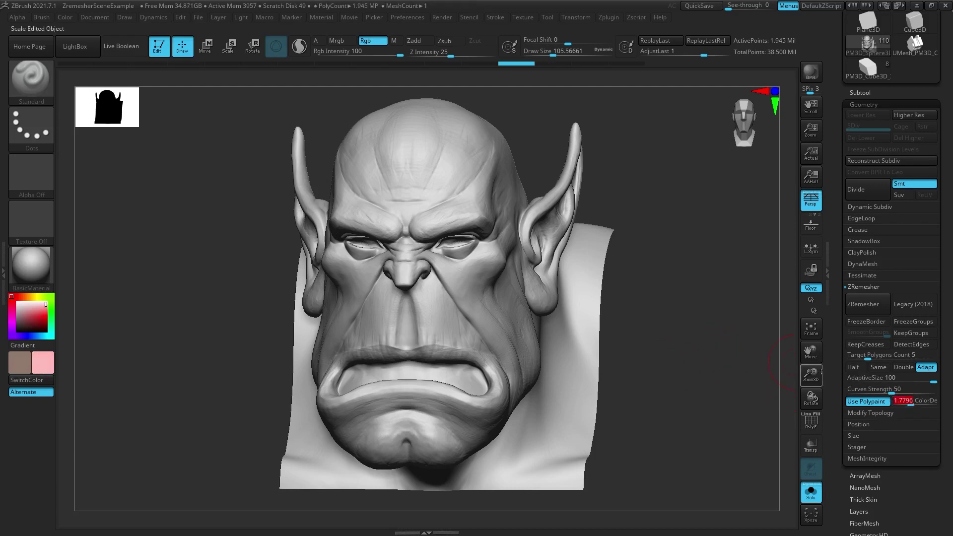
- Toggle Solo to view the orc head together with its eyes, teeth and tusks
key("ctrl")
left_click(812, 492)
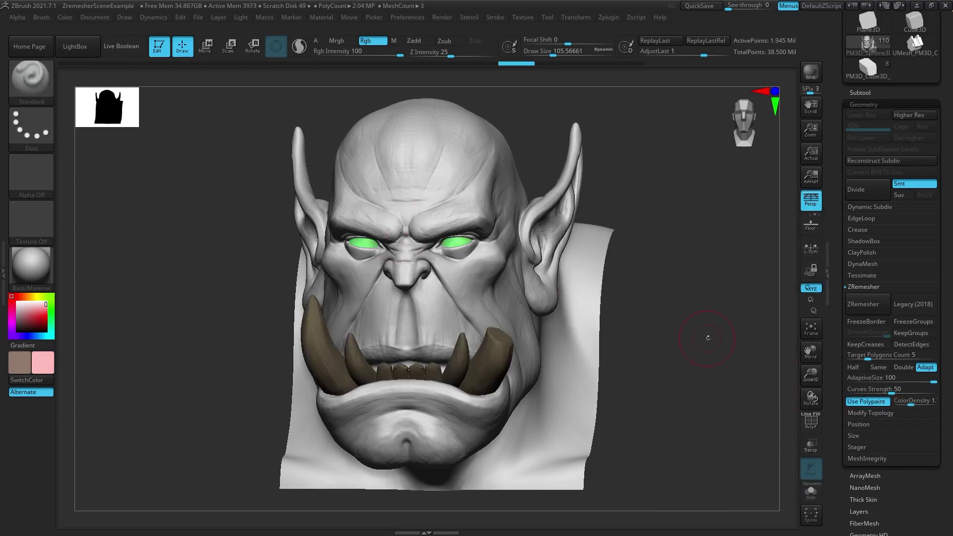
left_click(811, 493)
mouse_move(746, 457)
left_mouse_down()
mouse_move(706, 457)
mouse_move(765, 455)
left_mouse_up()
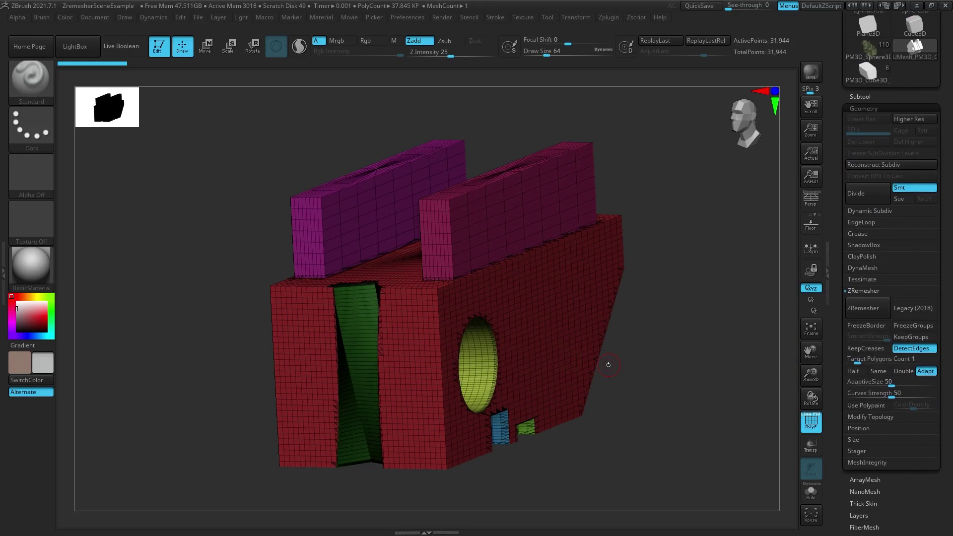
- Compare the PM3D_Cube3D source parts with the merged UMesh hard-surface mesh, examining its polygroups and wireframe from several angles
left_click_drag(608, 365, 702, 258)
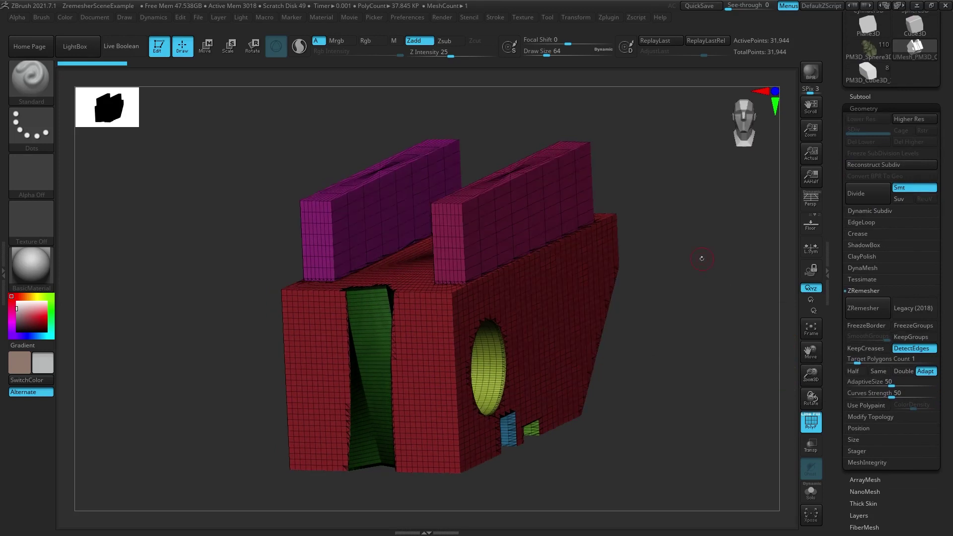
left_click(867, 73)
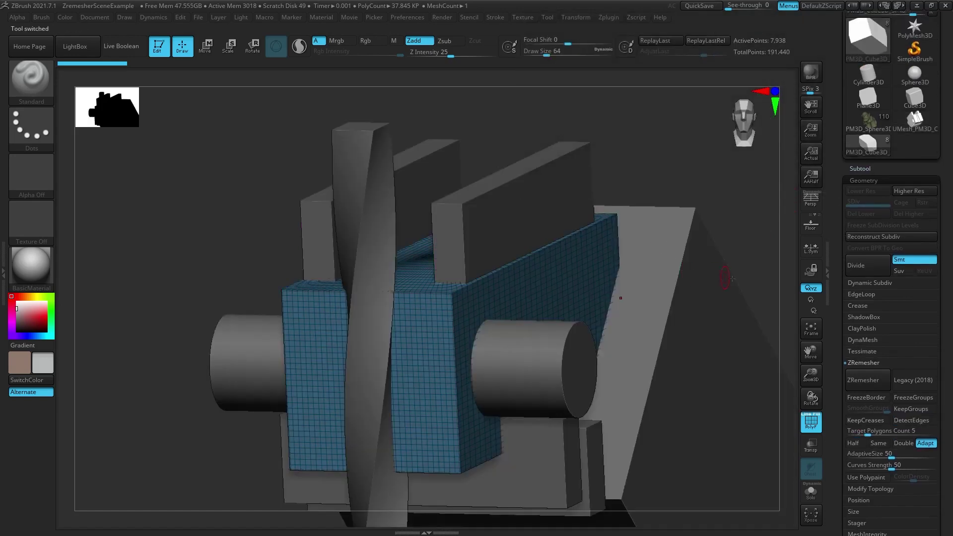
left_click_drag(743, 257, 637, 175)
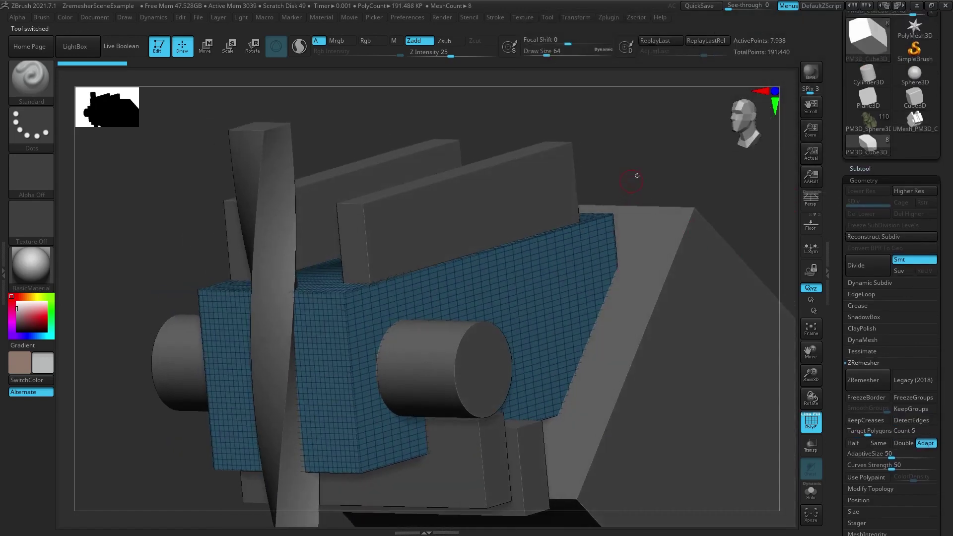
left_click_drag(678, 153, 680, 149)
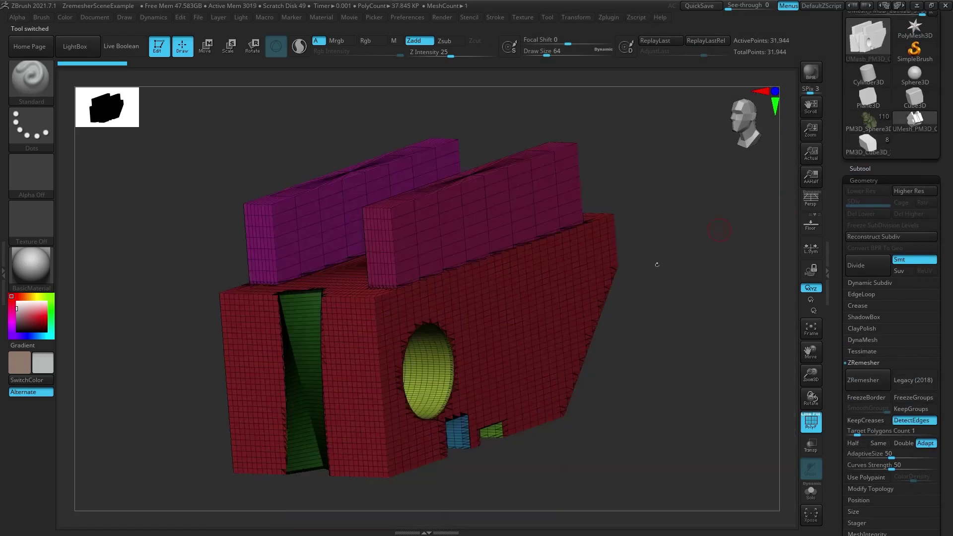
left_click_drag(710, 227, 808, 351)
left_click_drag(840, 445, 839, 340)
left_click_drag(664, 333, 690, 344)
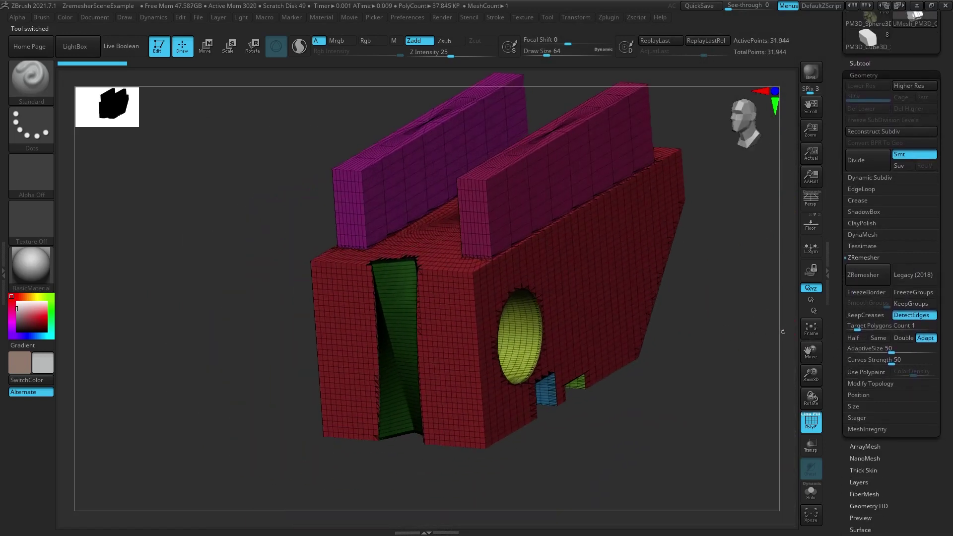
left_click_drag(727, 317, 727, 323)
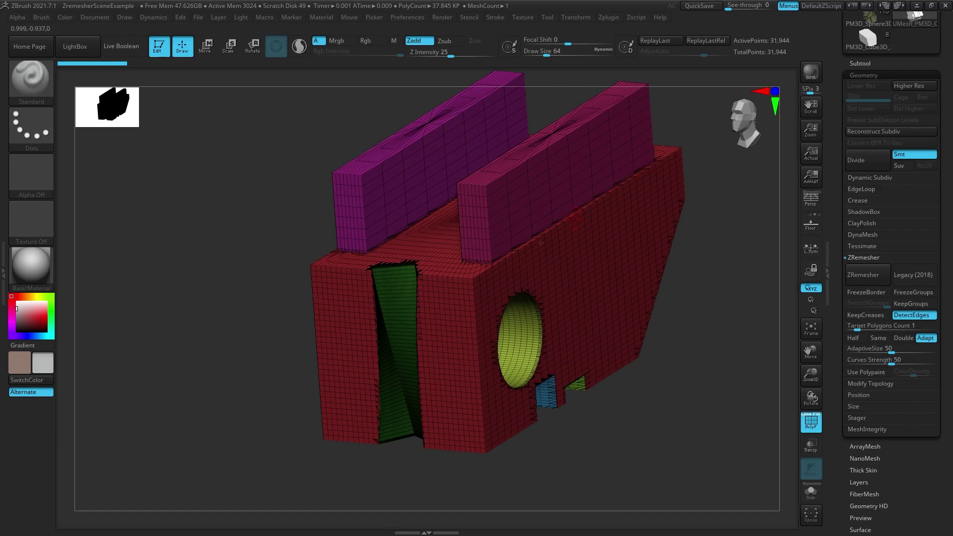
left_click_drag(715, 343, 727, 368)
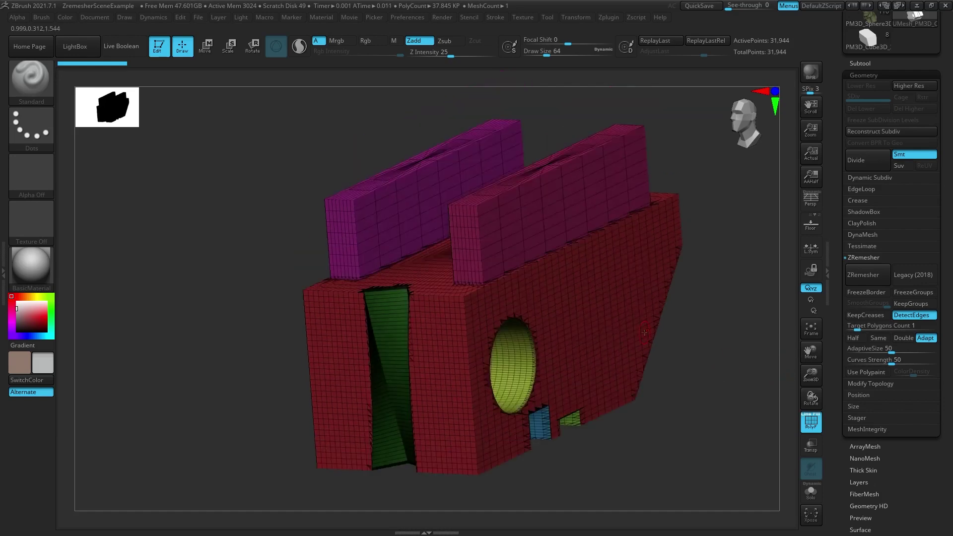
- Turn off DetectEdges and Adapt, ZRemesh the hard-surface mesh at a target polygon count of 1, and undo the remesh
left_click(912, 315)
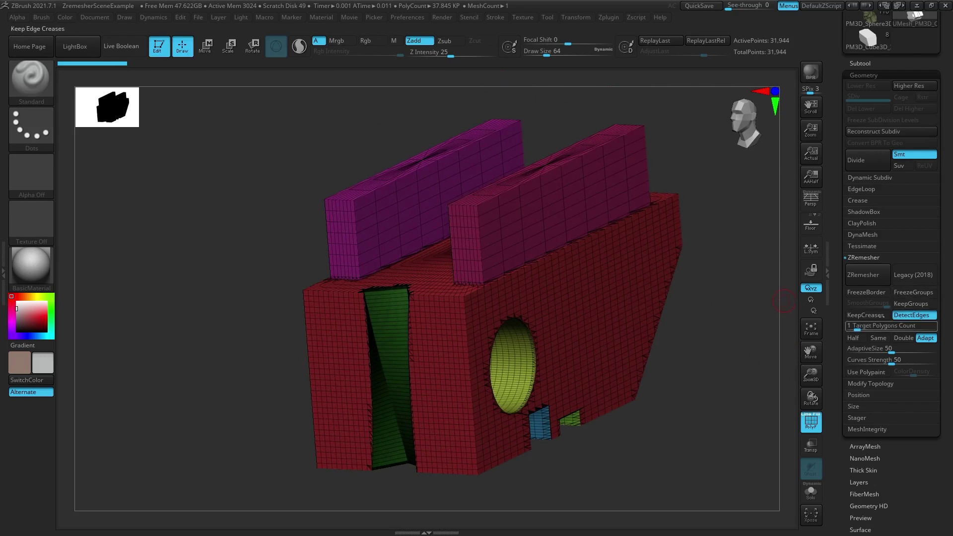
left_click_drag(742, 325, 723, 335)
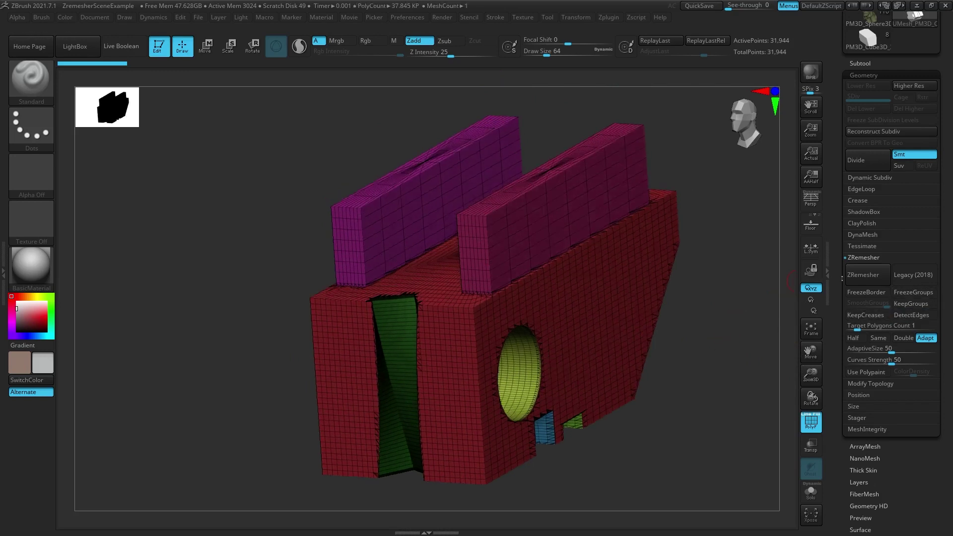
left_click(925, 337)
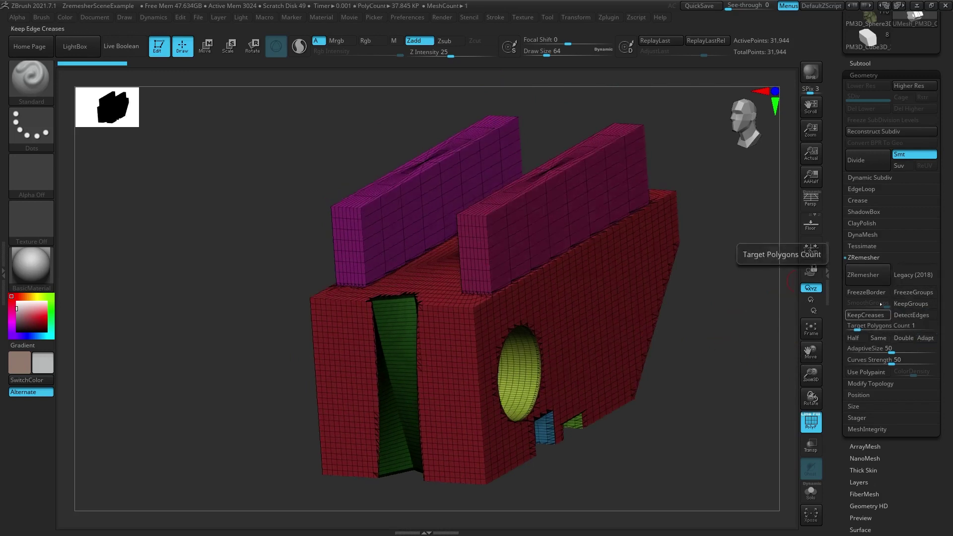
left_click(863, 274)
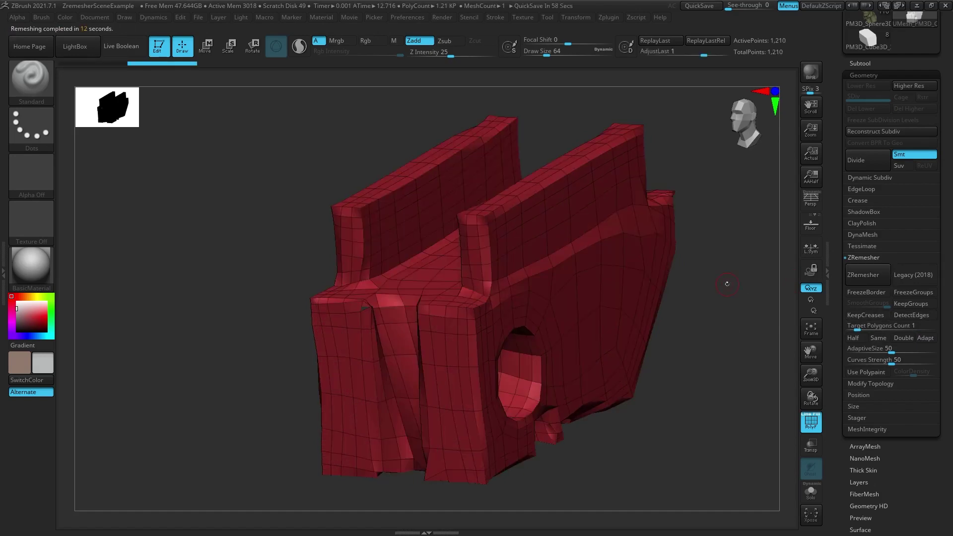
key("ctrl+z")
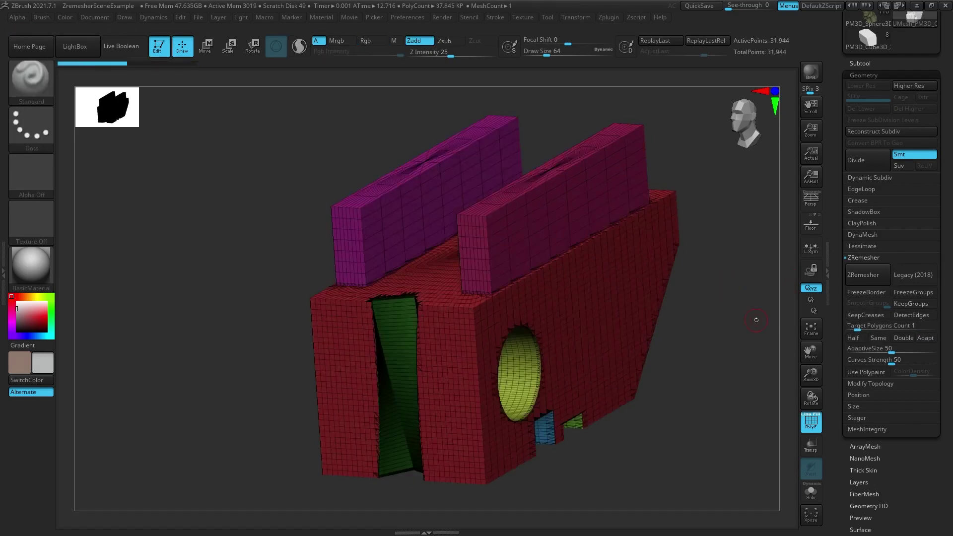
- Turn on KeepGroups and Adapt, set Target Polygons Count to 5, ZRemesh the hard-surface mesh and undo the remesh
left_click(914, 304)
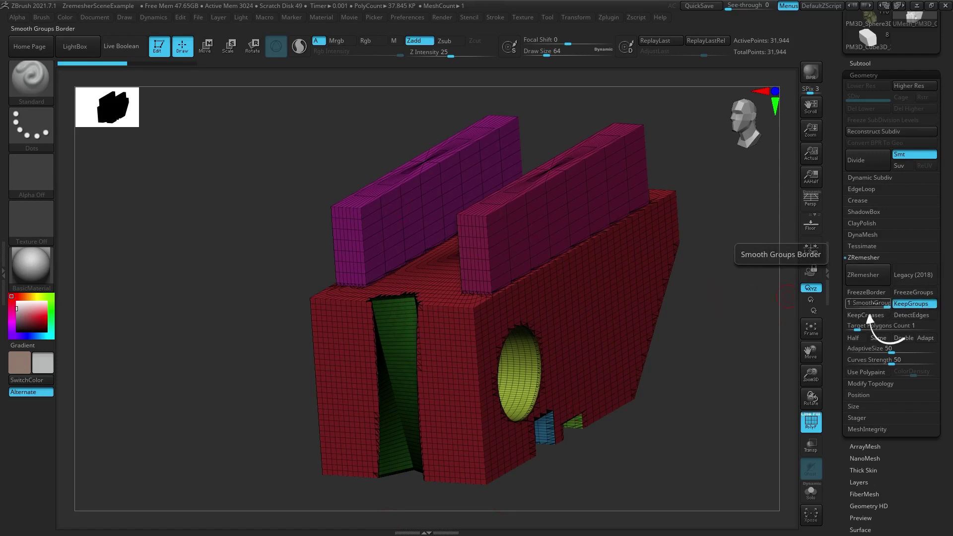
right_click_drag(497, 272, 518, 271)
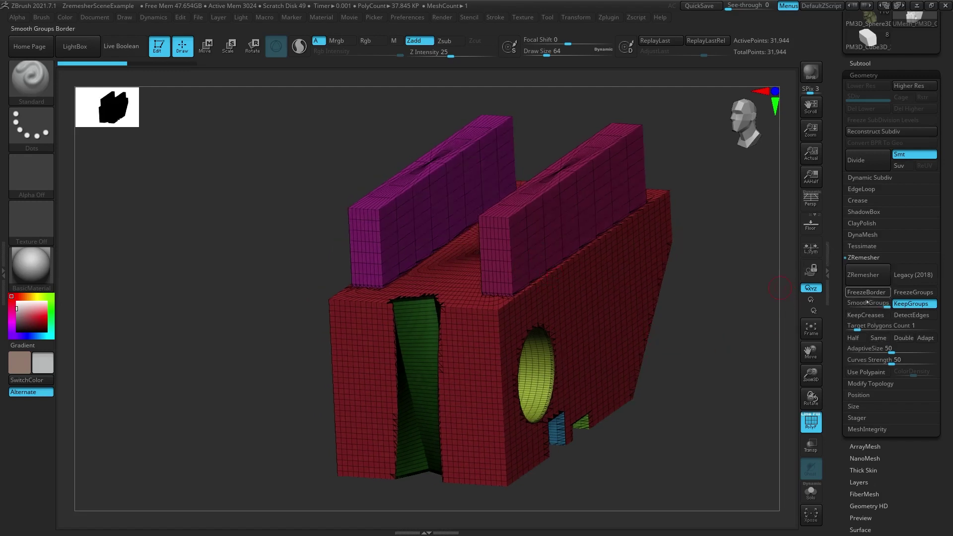
right_click_drag(739, 312, 811, 353)
left_click(865, 277)
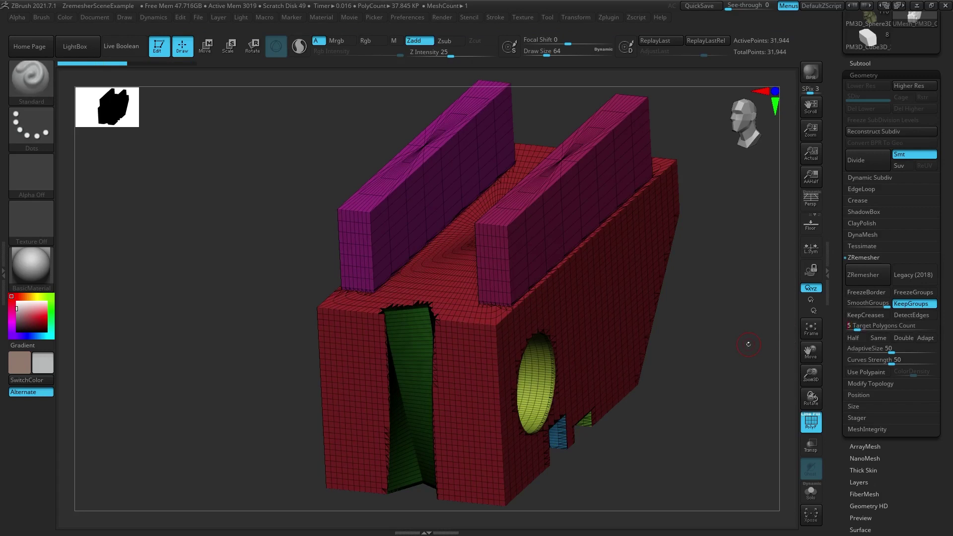
left_click(925, 338)
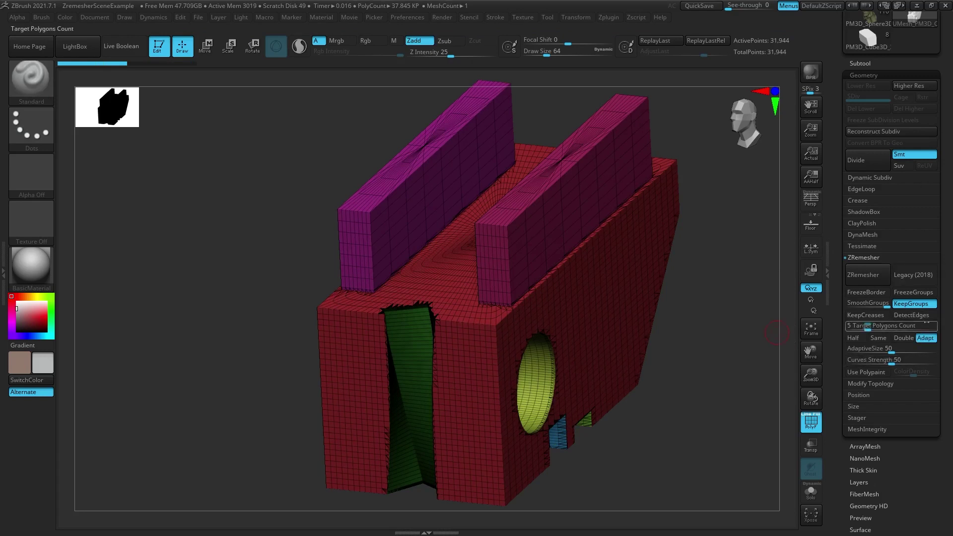
left_click(858, 278)
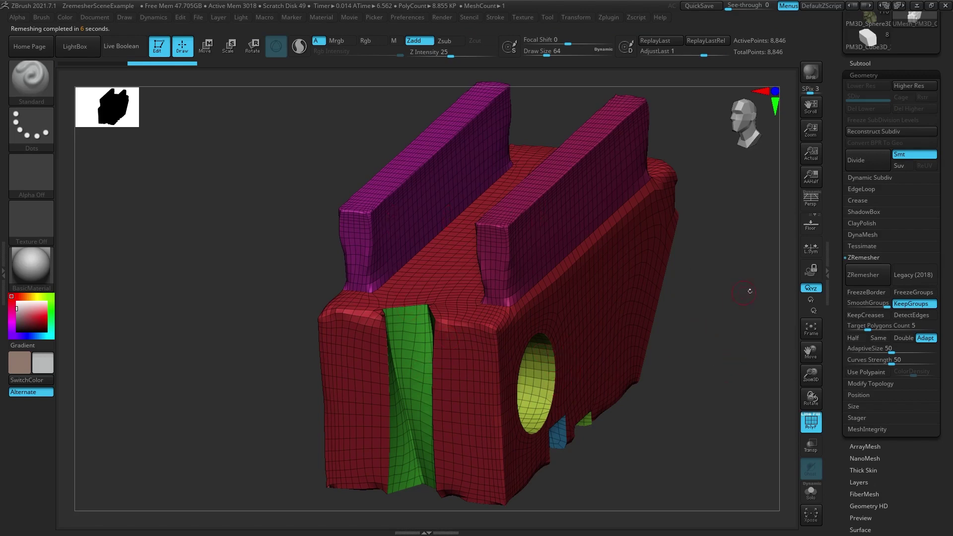
key("ctrl+z")
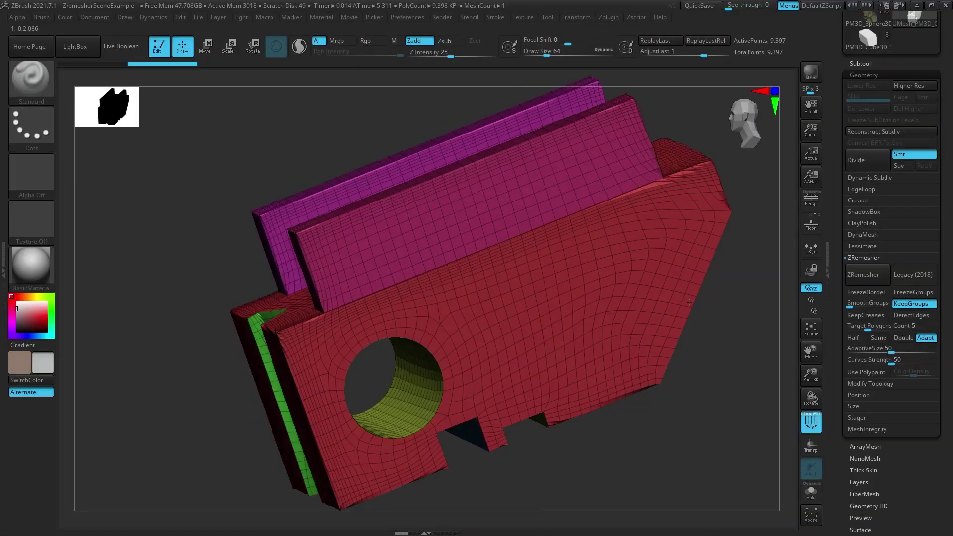
- Inspect and undo the remesh made with SmoothGroups at 0, and switch from KeepGroups to KeepCreases
left_click_drag(690, 307, 740, 314)
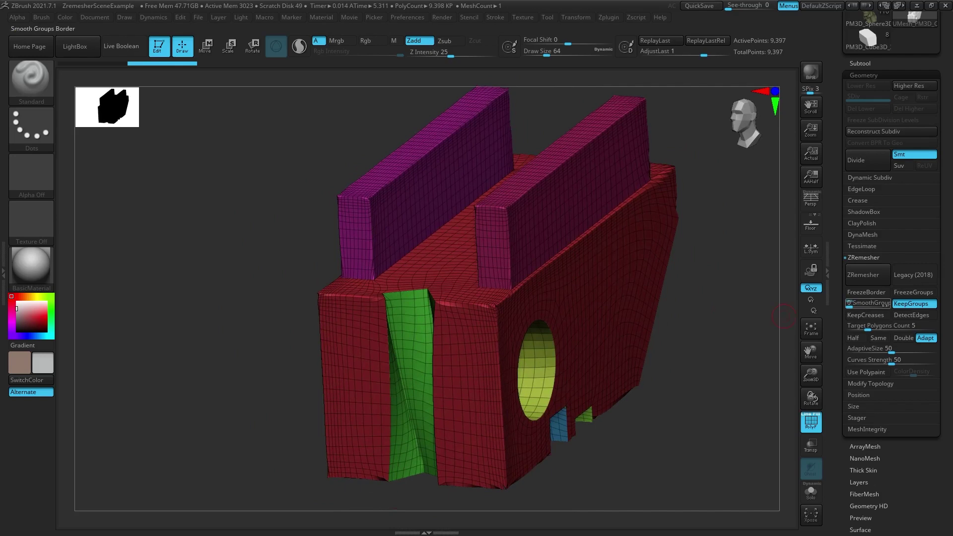
key("ctrl+z")
left_click(907, 304)
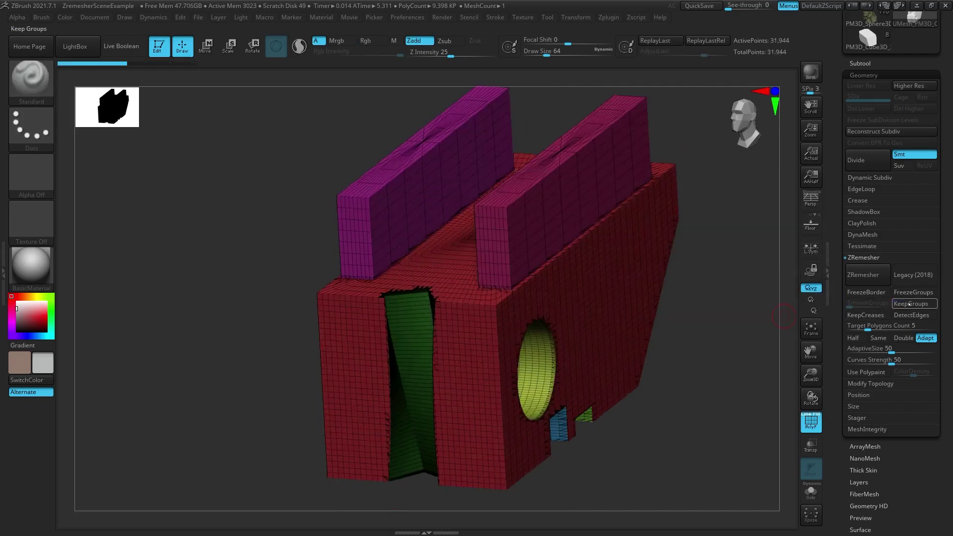
left_click(858, 315)
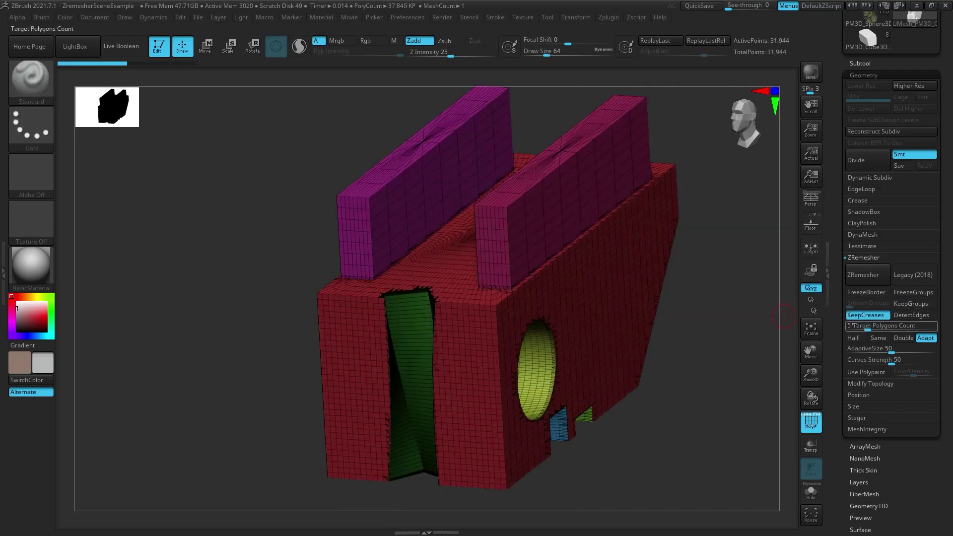
- Crease the hard-surface mesh's sharp edges with a CTolerance of 45 and check the edges around the front corner
left_click_drag(745, 366, 808, 393)
left_click_drag(810, 353, 838, 328)
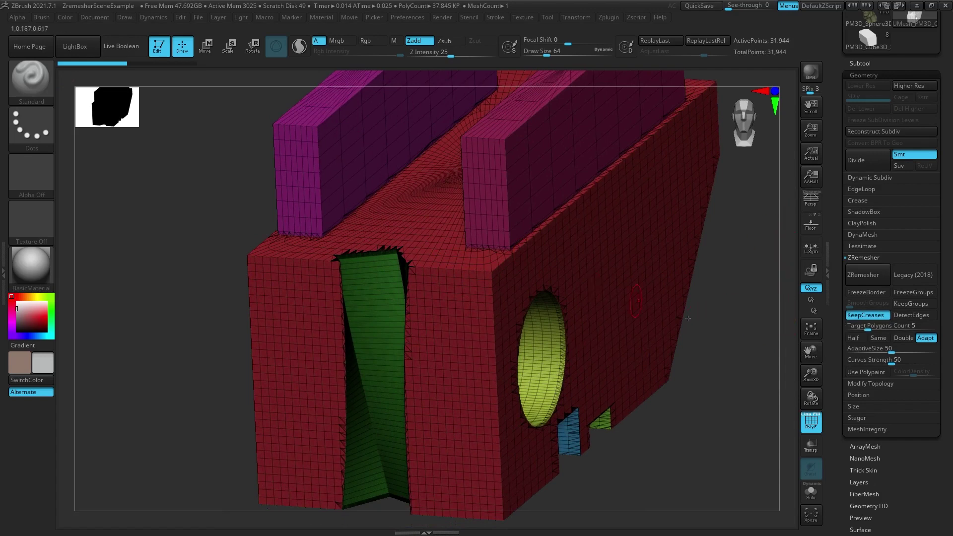
left_click_drag(811, 379, 811, 371)
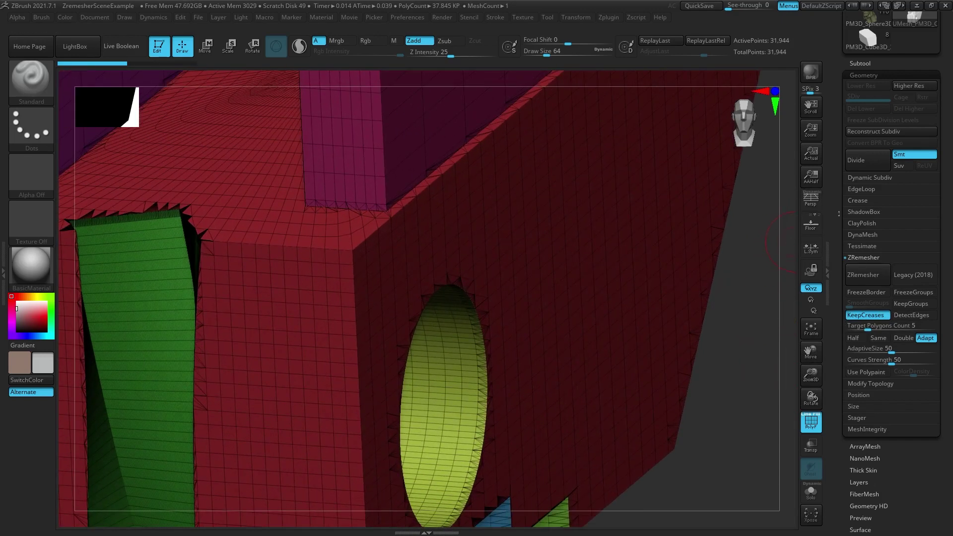
left_click(852, 201)
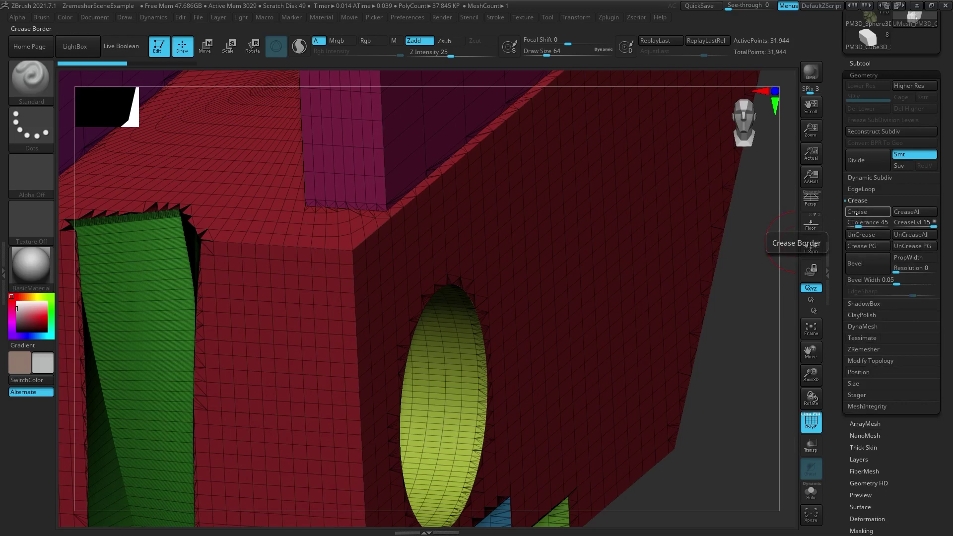
left_click_drag(329, 259, 204, 252)
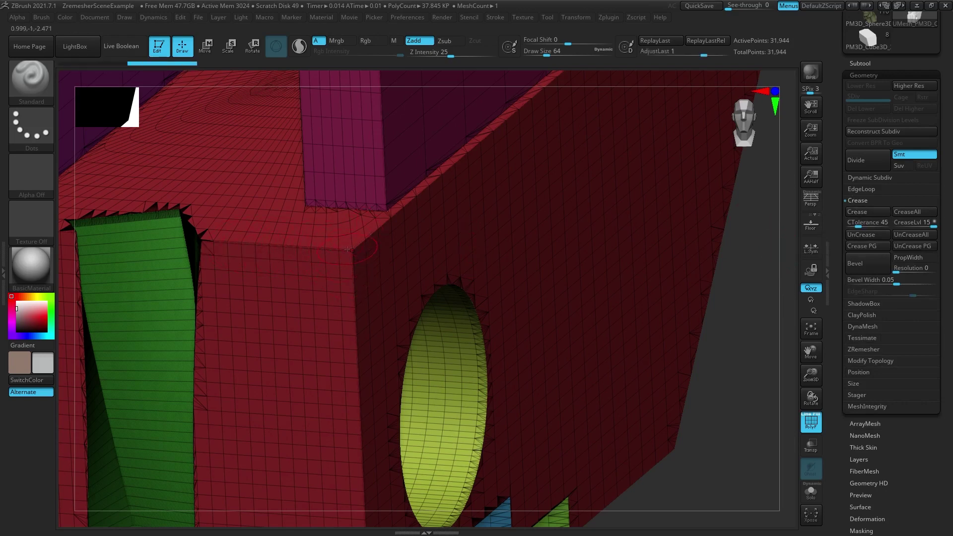
left_click_drag(778, 316, 784, 359)
right_click_drag(745, 353, 763, 331)
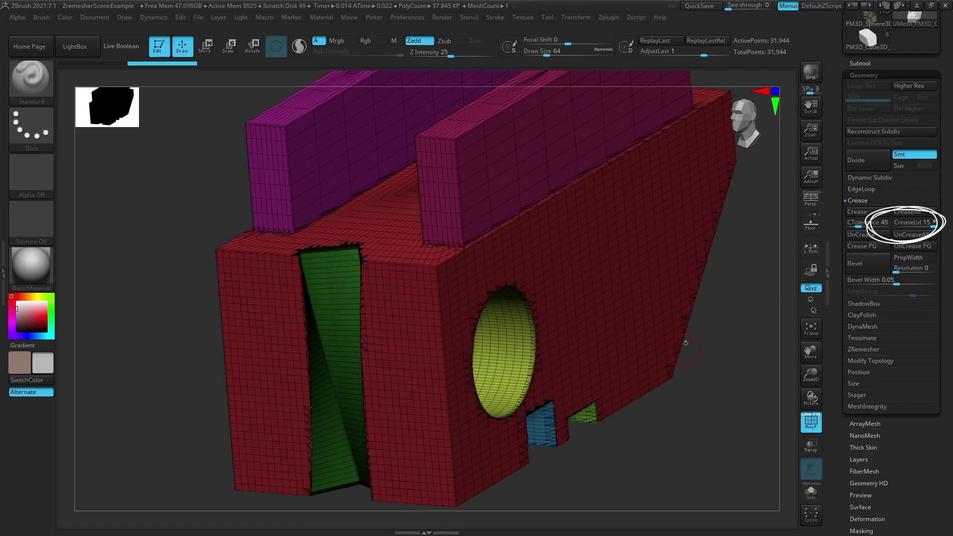
- ZRemesh the creased mesh with KeepCreases on and a target polygon count of 5, and undo the remesh
left_click_drag(719, 348, 746, 339)
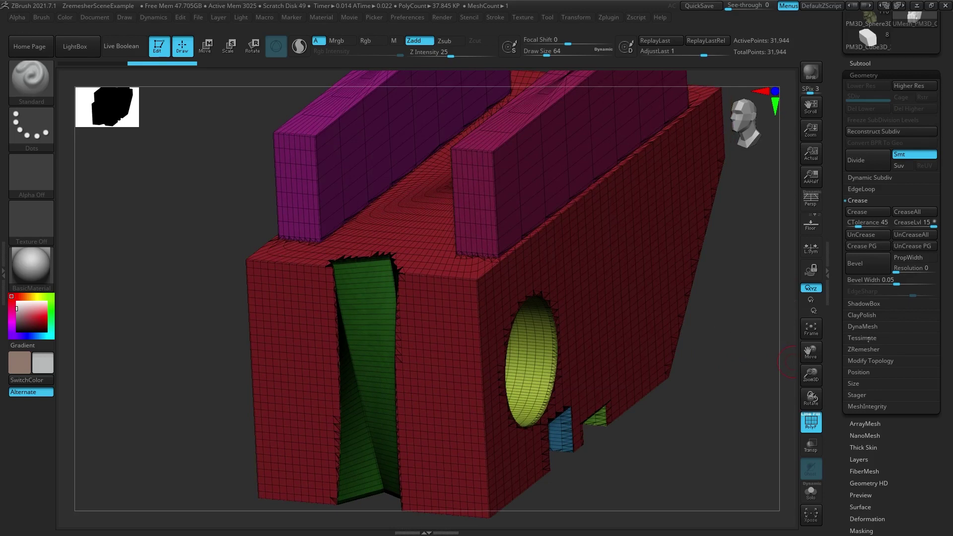
left_click(863, 349)
left_click(869, 275)
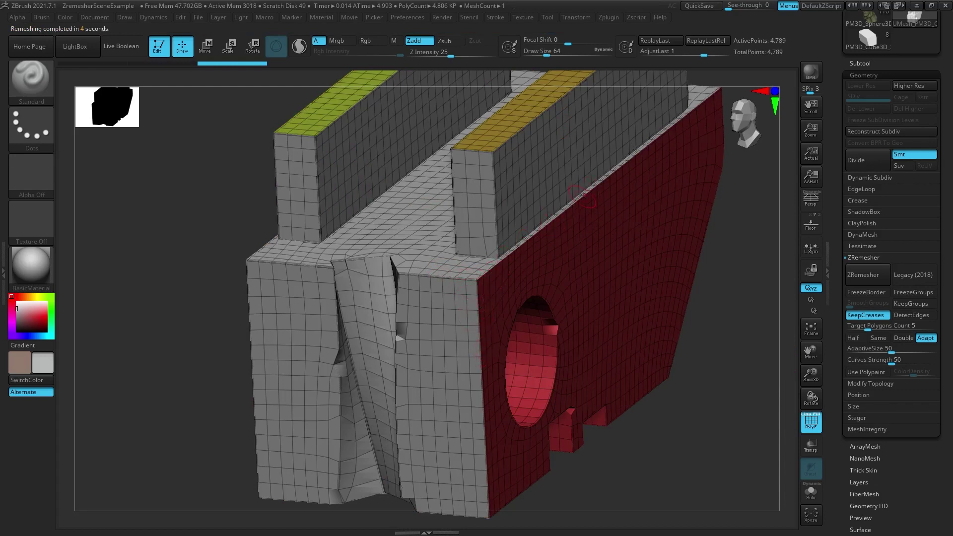
key("ctrl+z")
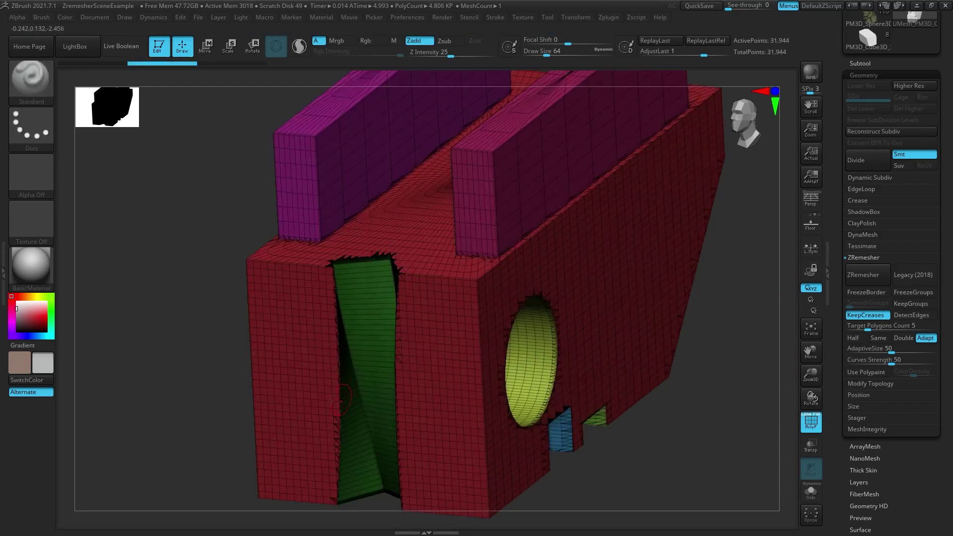
- Inspect the polygroup borders around the round hole and the twisted slot up close, and frame the whole mesh
left_click_drag(218, 409, 179, 392)
left_click_drag(708, 437, 789, 452, "alt")
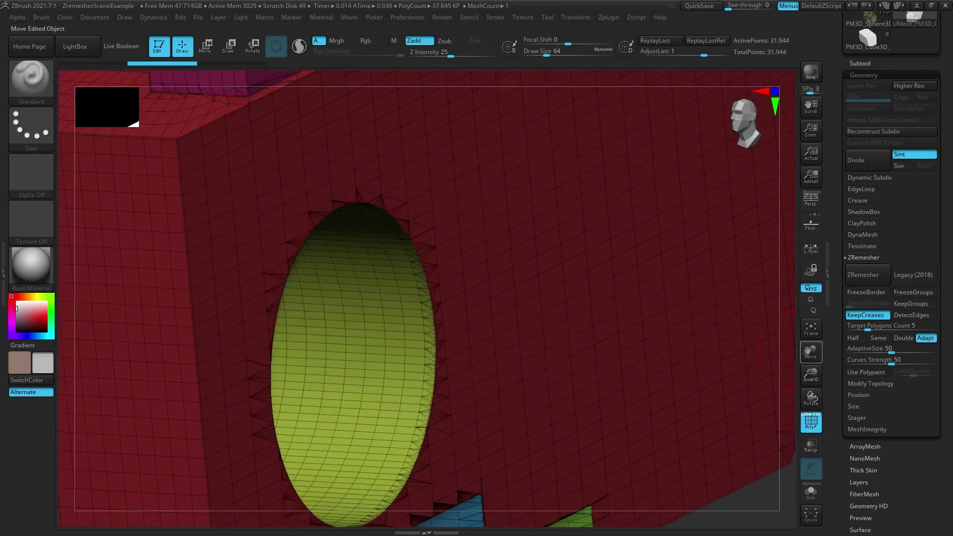
left_click_drag(798, 349, 163, 321, "alt")
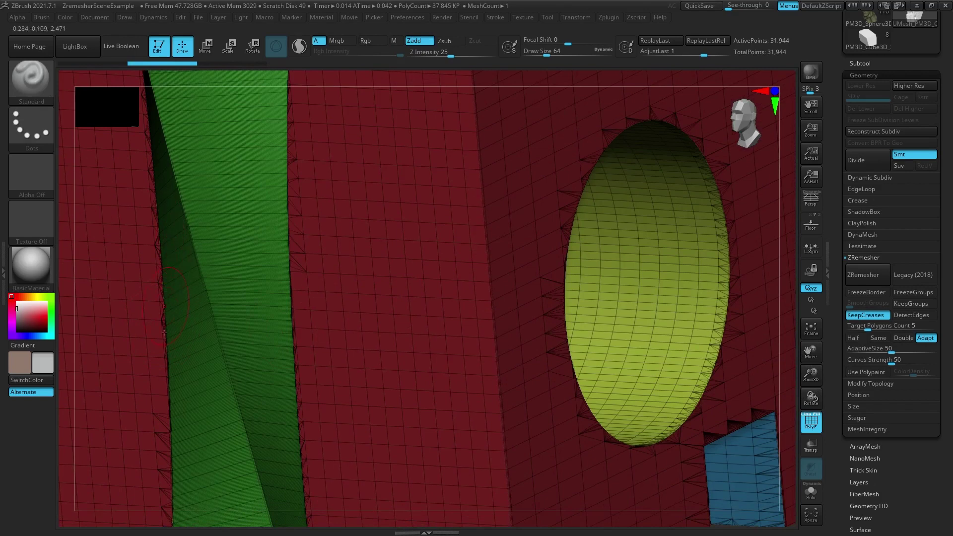
key("f")
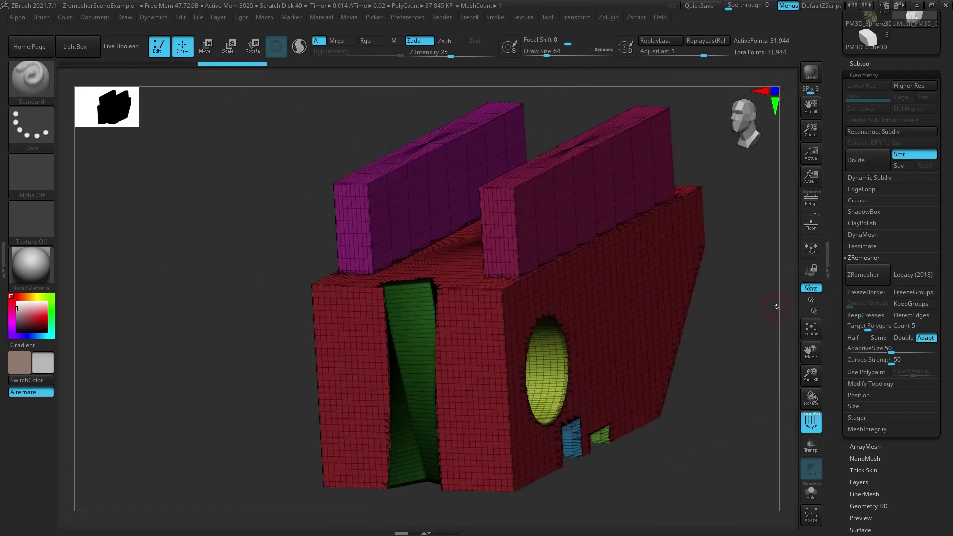
- Merge the entire hard-surface mesh into a single polygroup with GroupVisible
left_click_drag(746, 315, 734, 315)
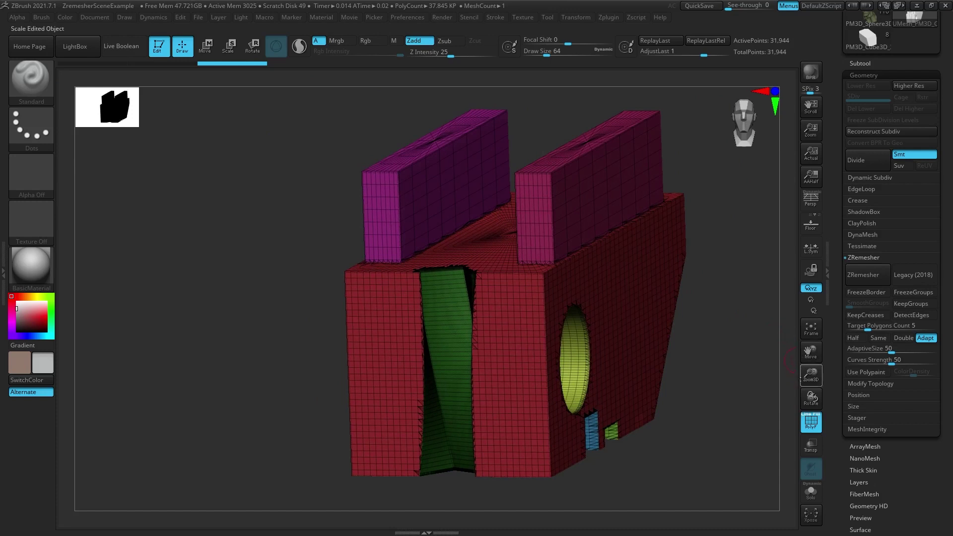
left_click_drag(811, 354, 789, 358)
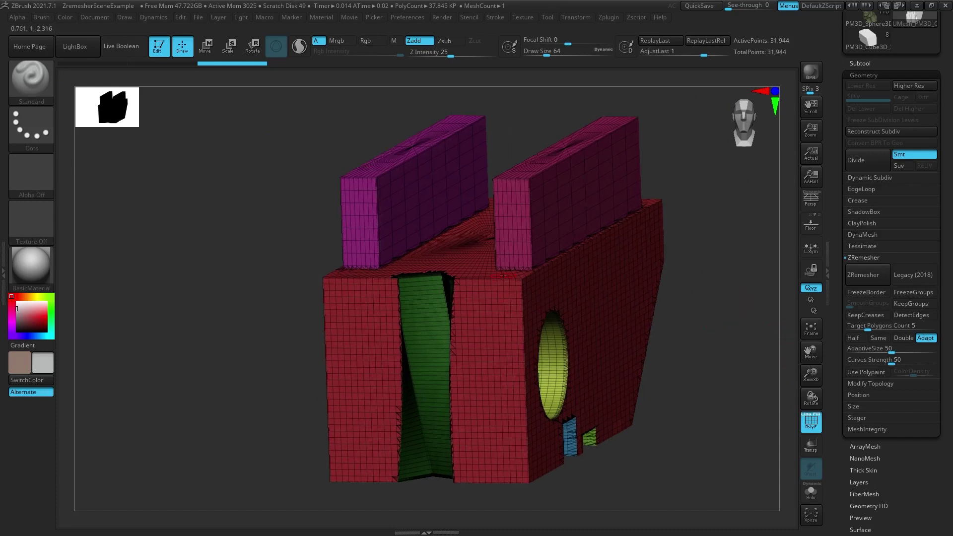
left_click_drag(731, 273, 438, 329)
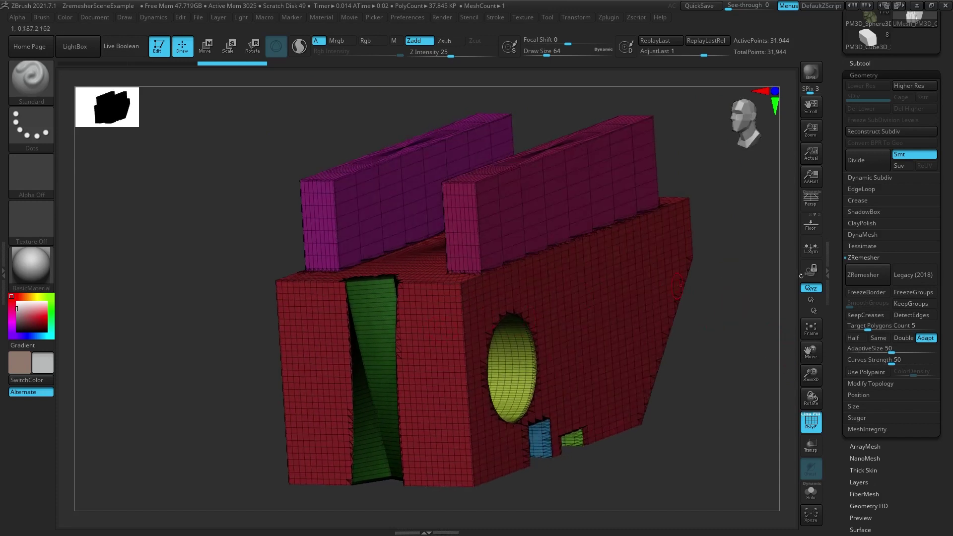
left_click_drag(773, 291, 759, 299)
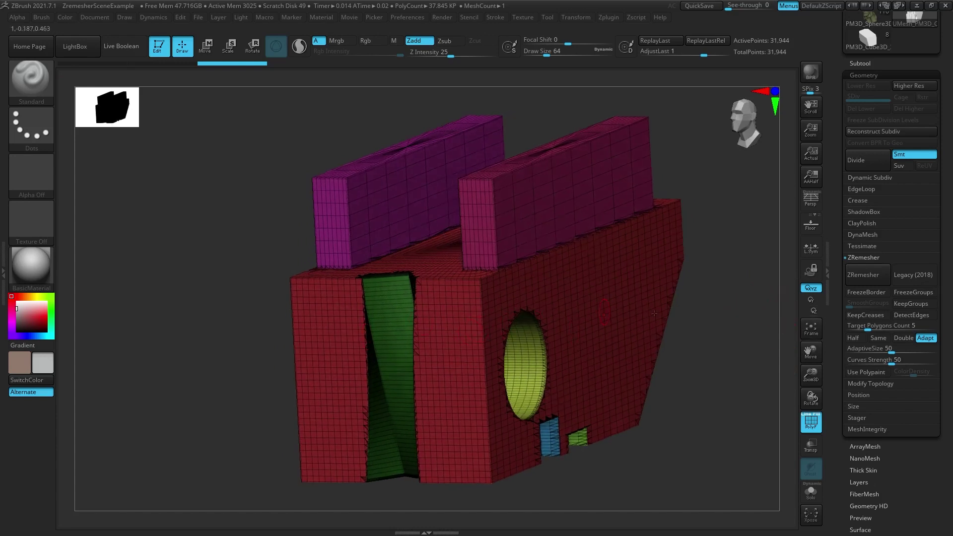
scroll(841, 395, "down", 3)
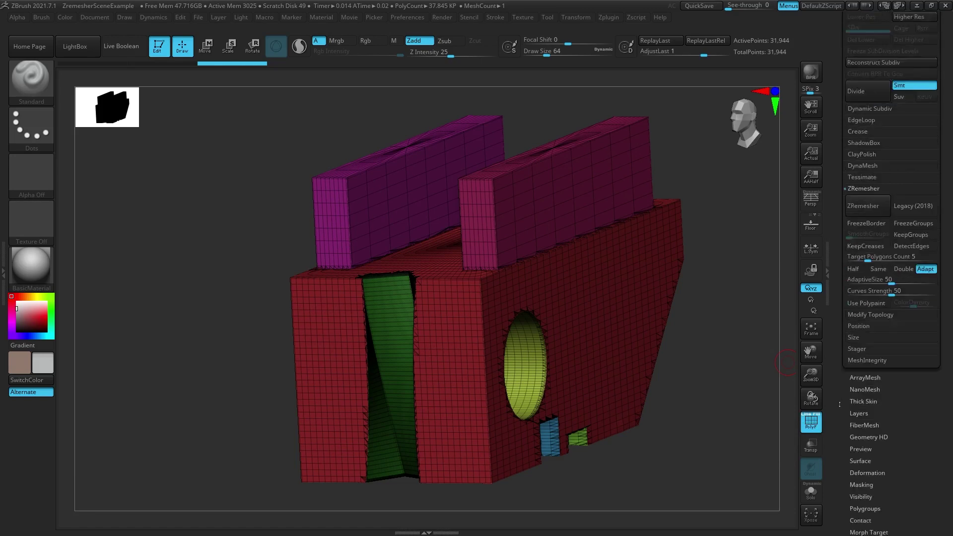
scroll(841, 394, "down", 3)
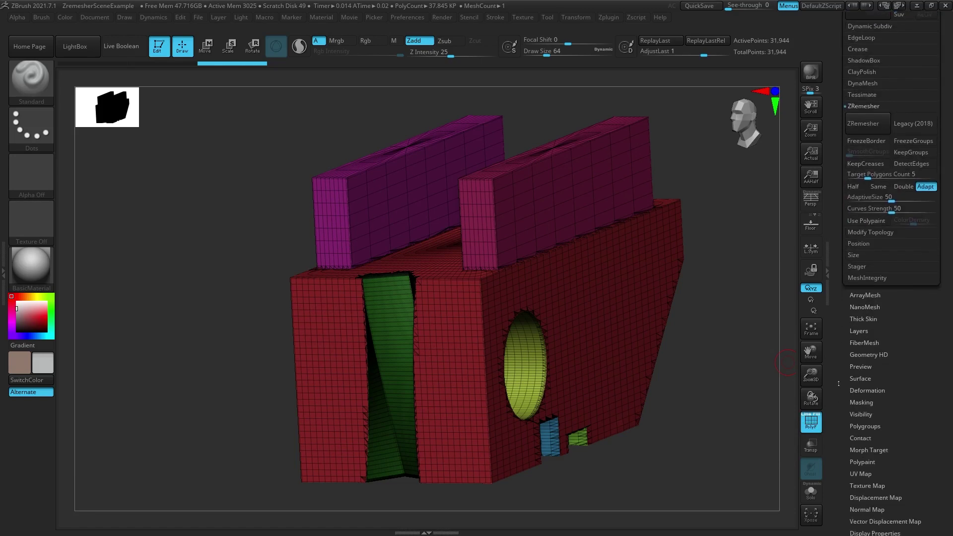
left_click(859, 353)
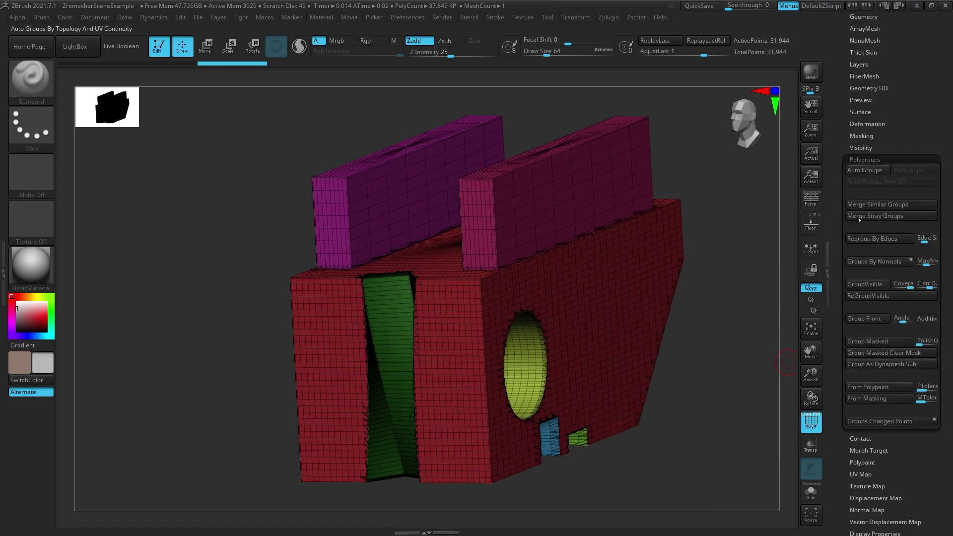
left_click(874, 283)
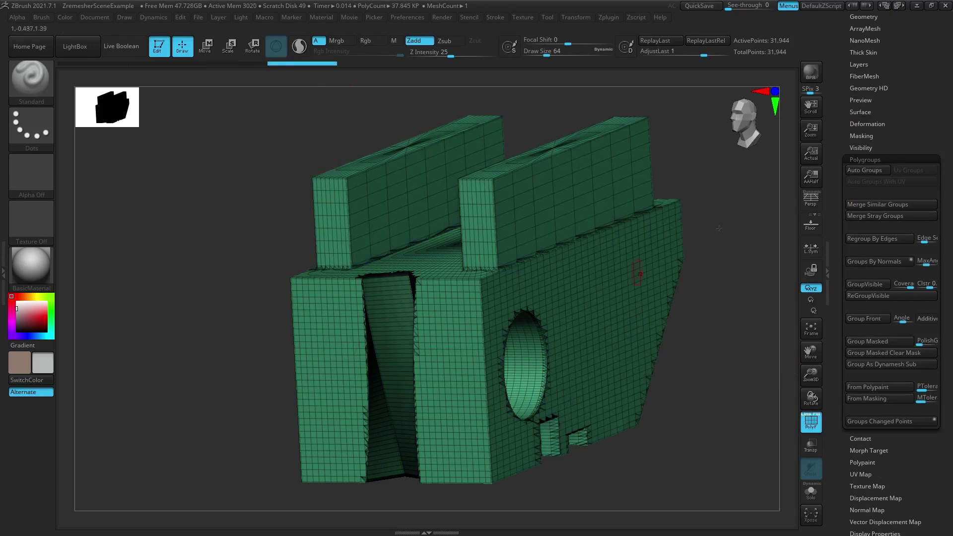
- Turn on DetectEdges and ZRemesh the single-polygroup mesh with a target polygon count of 5
left_click(866, 426)
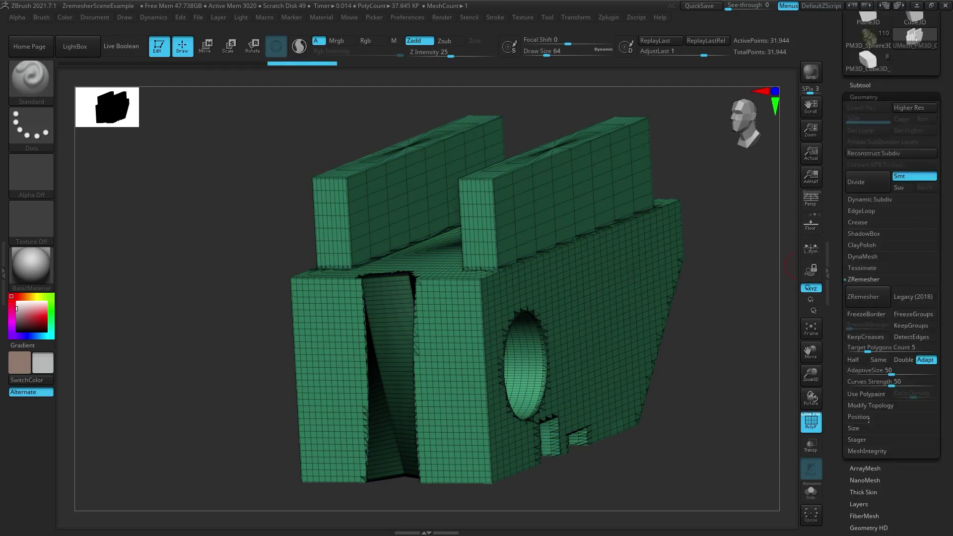
left_click(912, 337)
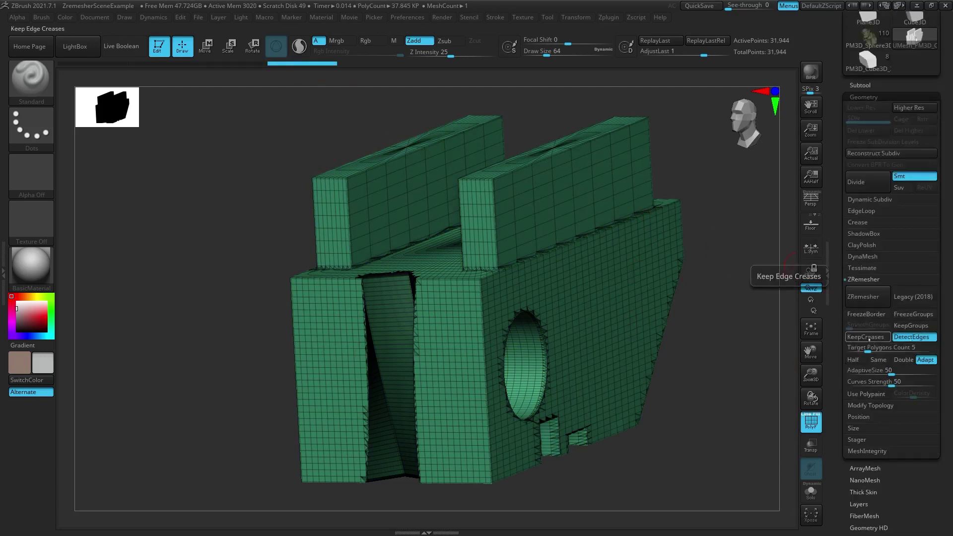
left_click(863, 298)
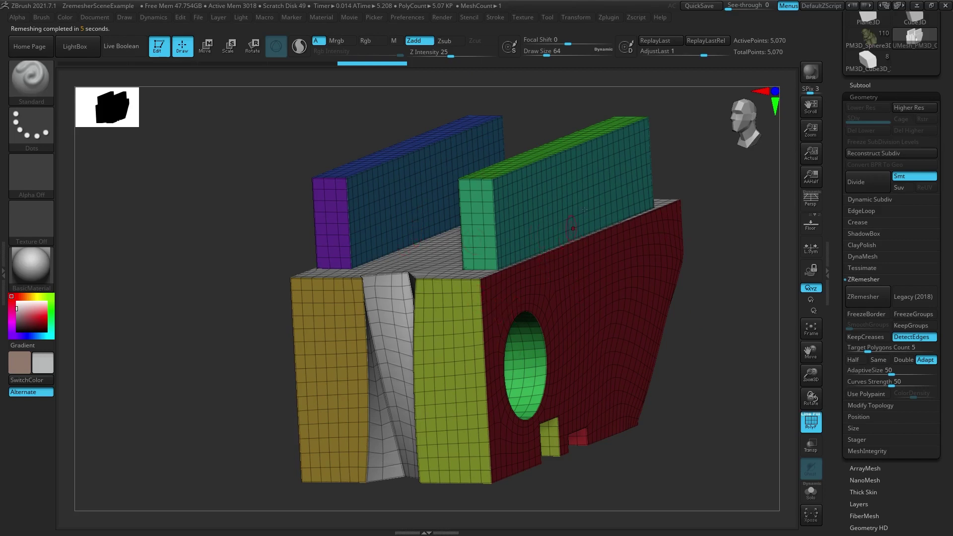
- Inspect the DetectEdges remesh from the front, side and underneath, and undo both the remesh and the merged polygroup
left_click_drag(725, 430, 780, 415)
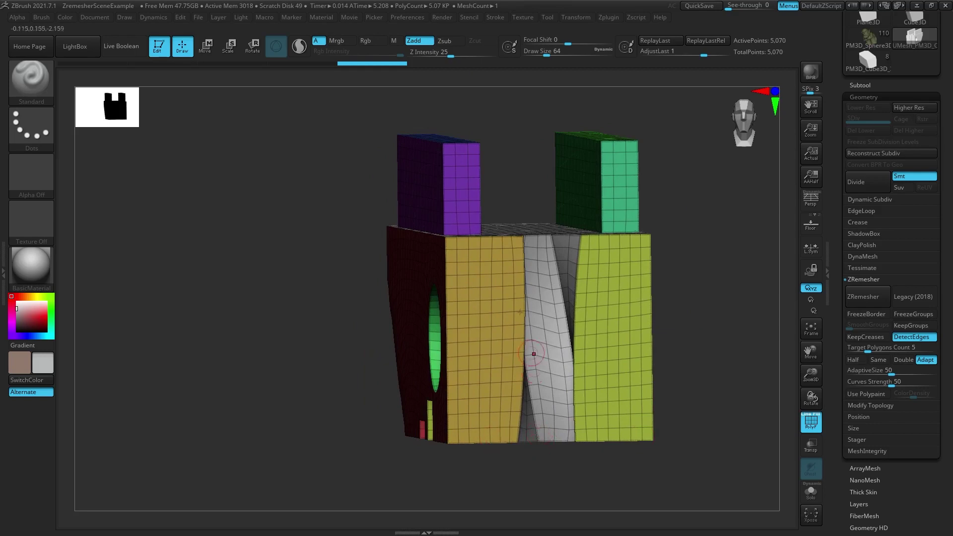
left_click_drag(714, 357, 693, 475)
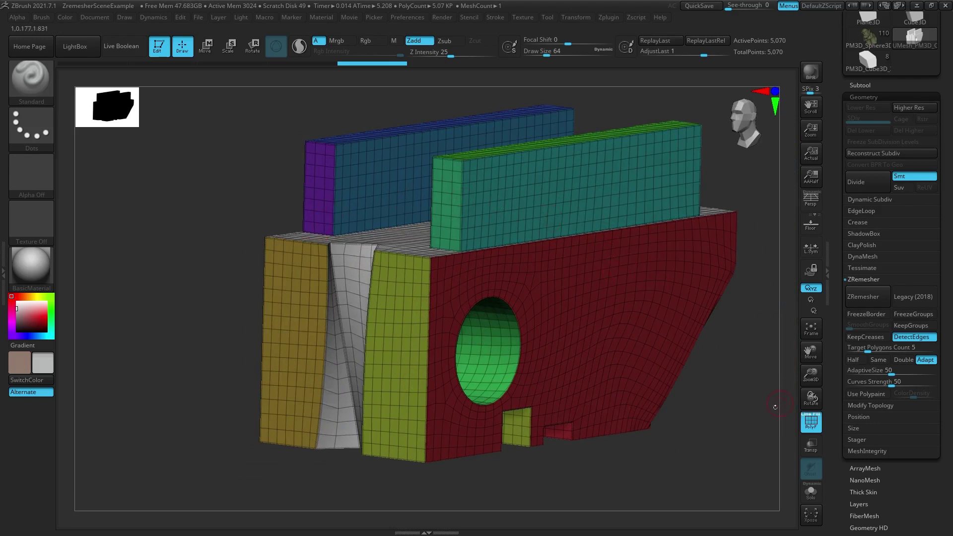
left_click_drag(803, 396, 682, 365)
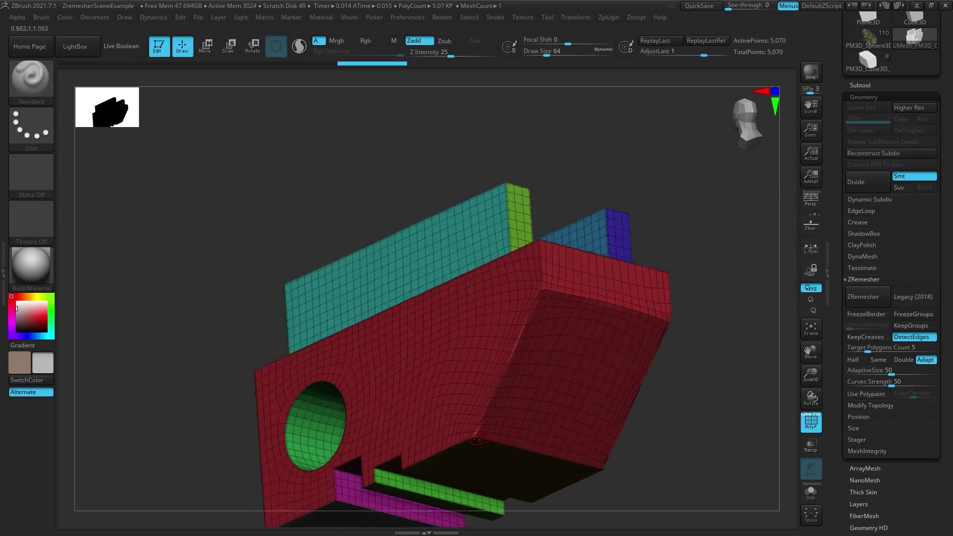
left_click_drag(709, 312, 571, 397)
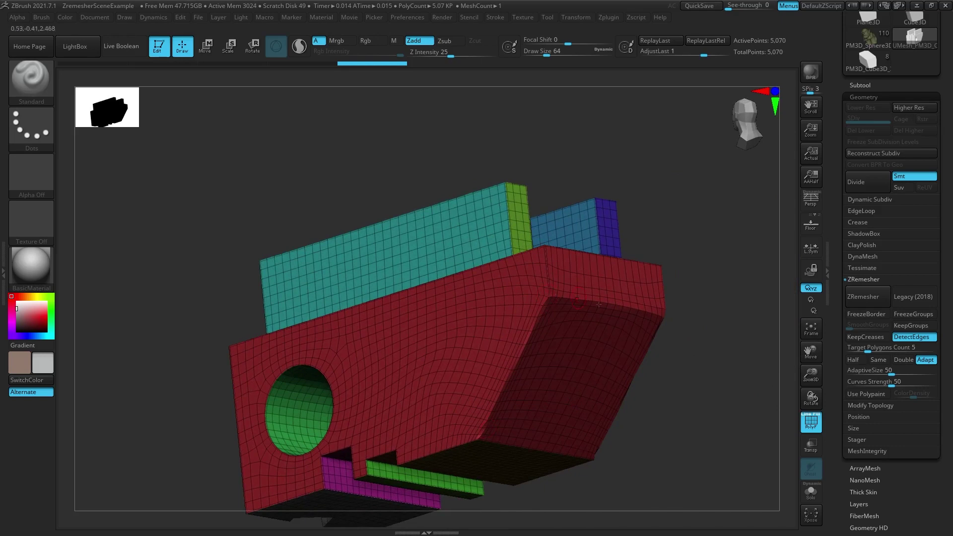
mouse_move(678, 274)
left_mouse_down()
mouse_move(714, 271)
mouse_move(695, 274)
left_mouse_up()
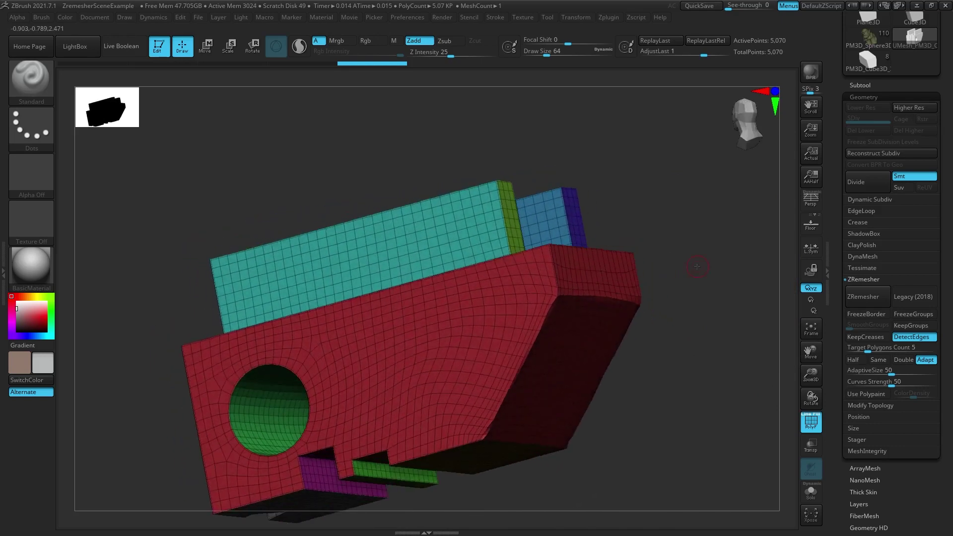
left_click_drag(798, 362, 704, 317)
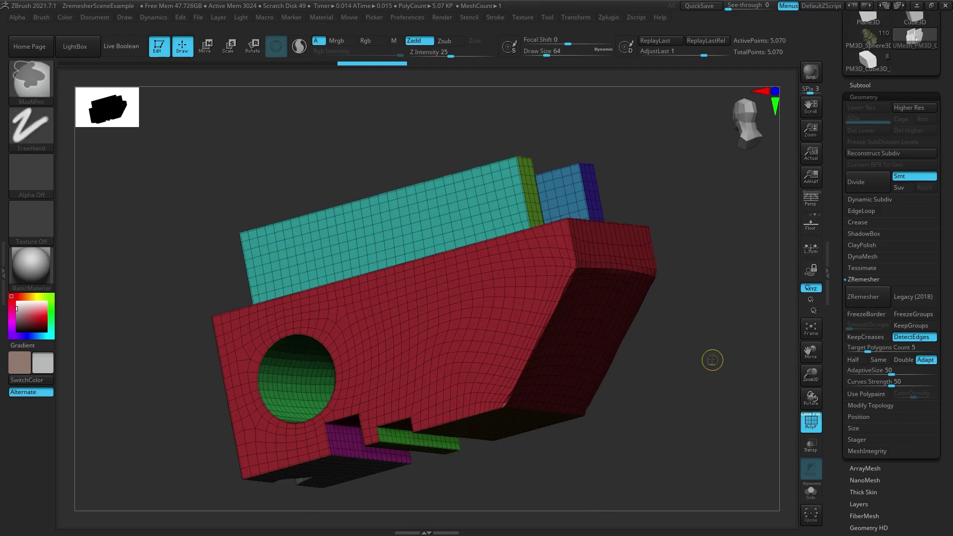
key("ctrl+z")
left_click_drag(713, 357, 739, 316)
key("ctrl+z")
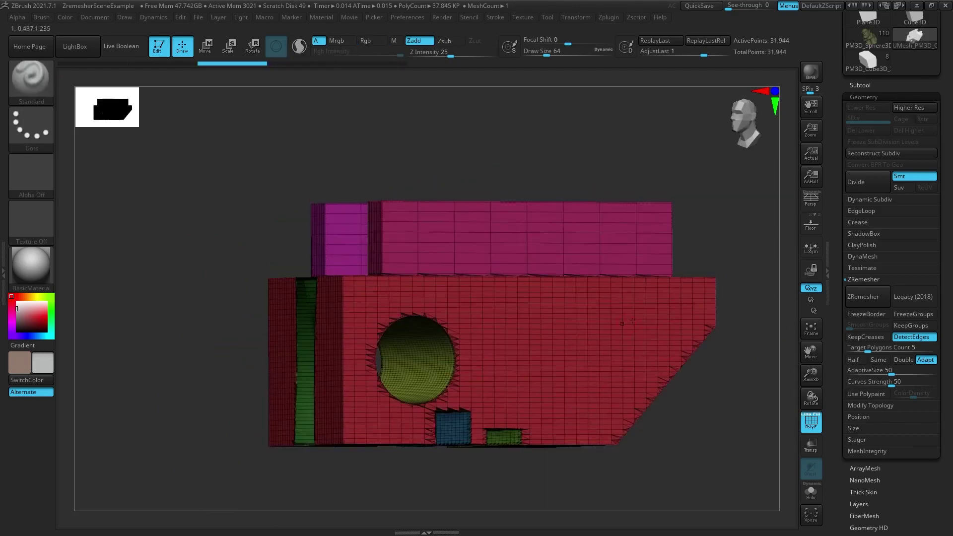
- Isolate the red main body polygroup and split it into separate polygroups with Groups By Normals
mouse_move(734, 244)
left_mouse_down()
mouse_move(734, 257)
mouse_move(705, 278)
left_mouse_up()
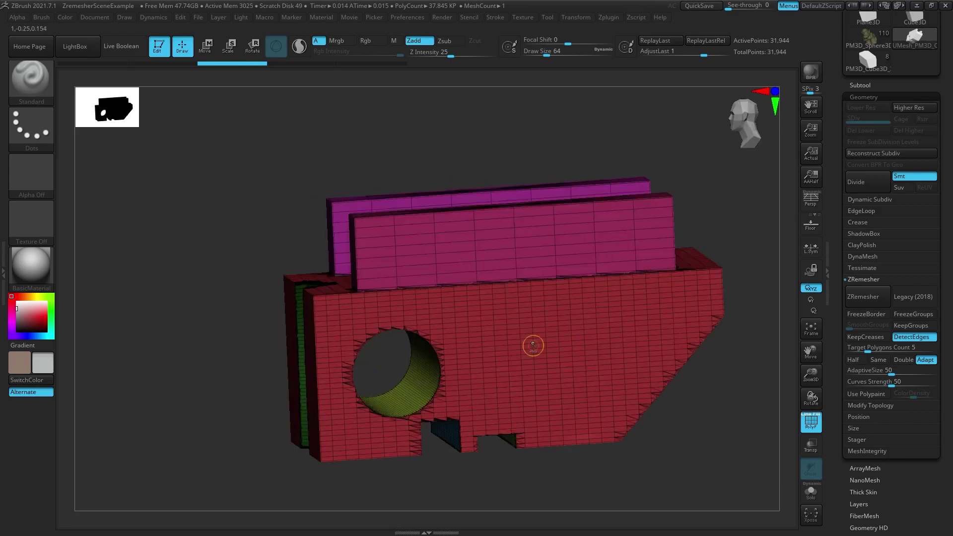
key("ctrl+shift")
left_click(546, 342, "ctrl+shift")
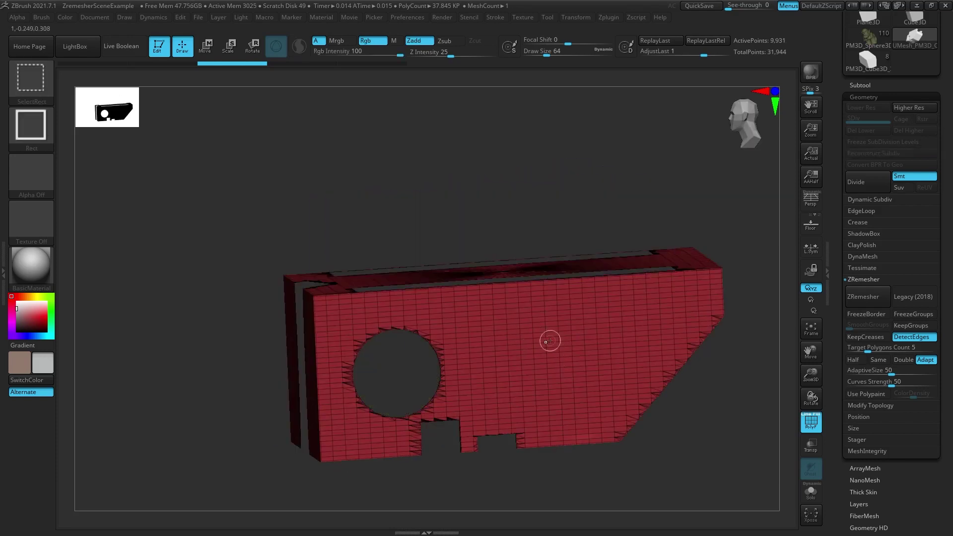
left_click_drag(780, 391, 779, 452)
scroll(842, 369, "down", 5)
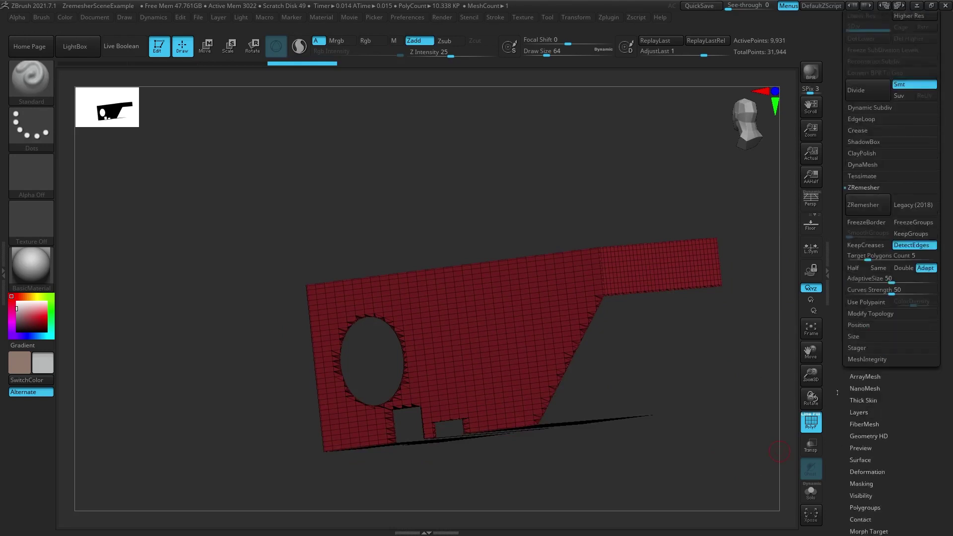
left_click(865, 380)
left_click(874, 261)
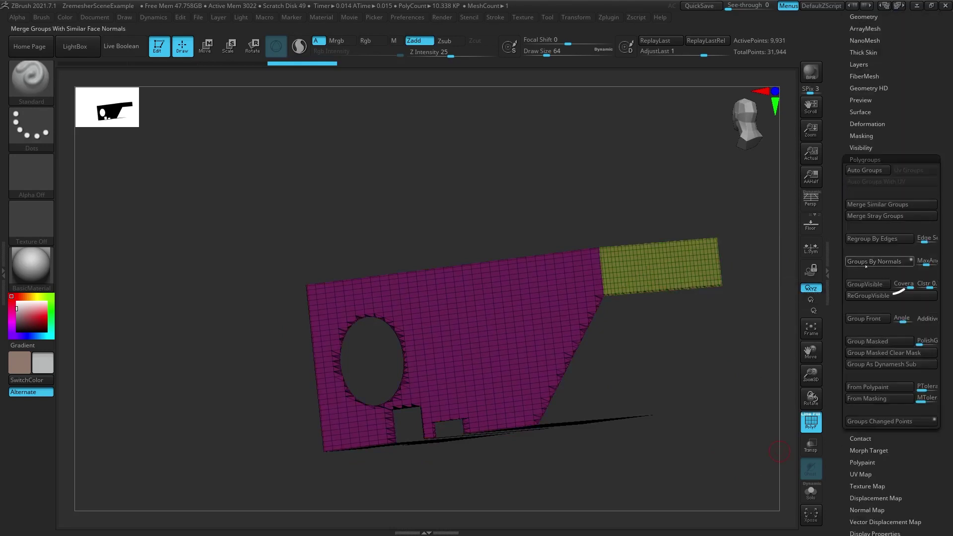
- Review the MaxAngle description and the body's new polygroups from above and below, and unhide the rest of the mesh
key("ctrl")
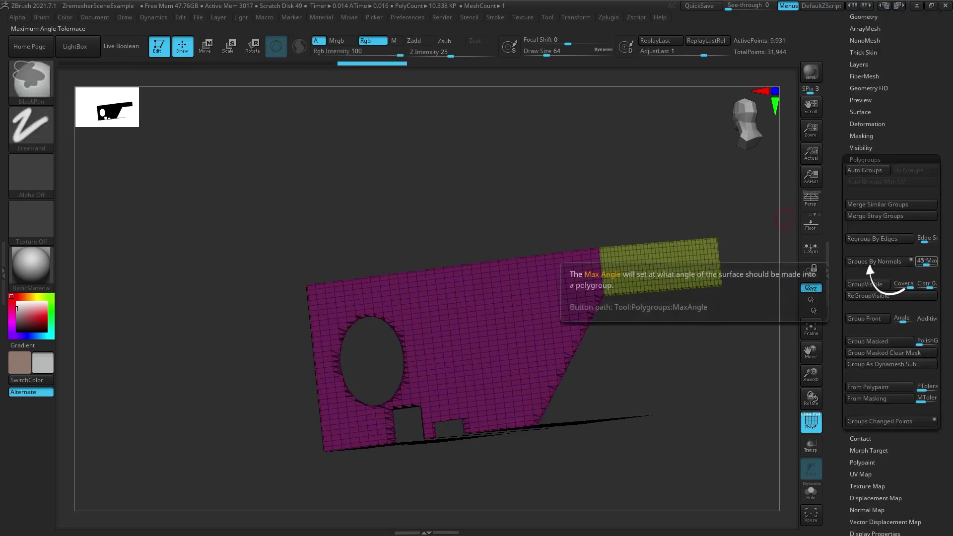
left_click_drag(589, 212, 608, 250)
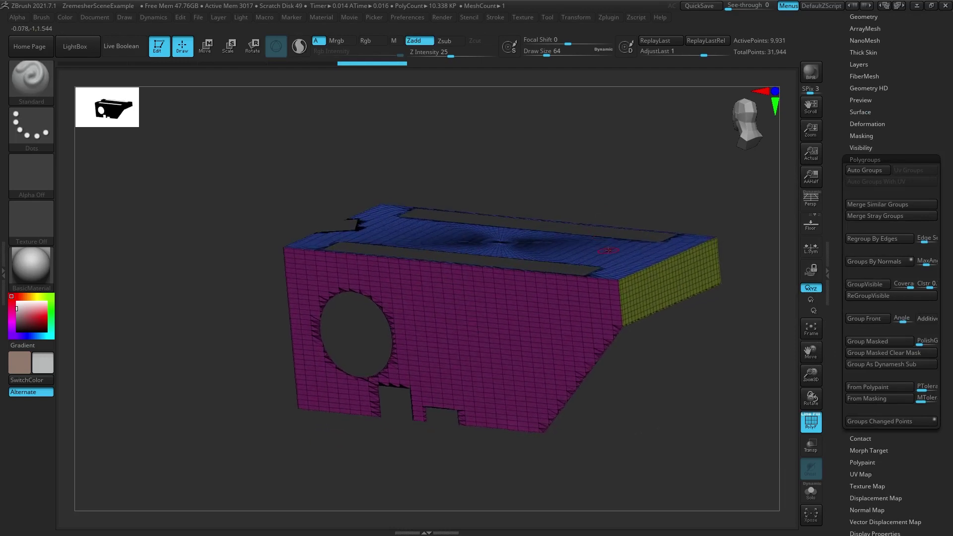
left_click_drag(713, 440, 701, 367)
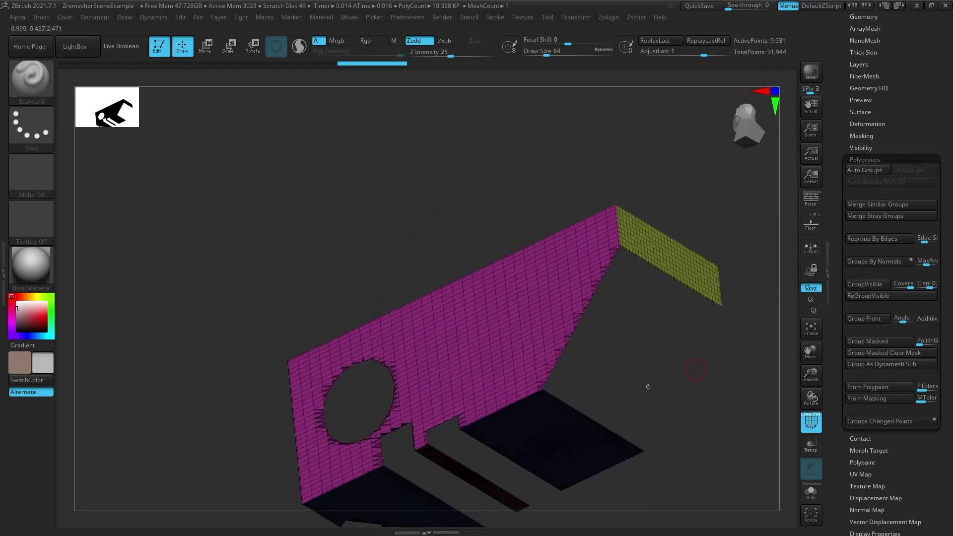
left_click_drag(662, 180, 748, 346)
left_click(690, 343, "ctrl+shift")
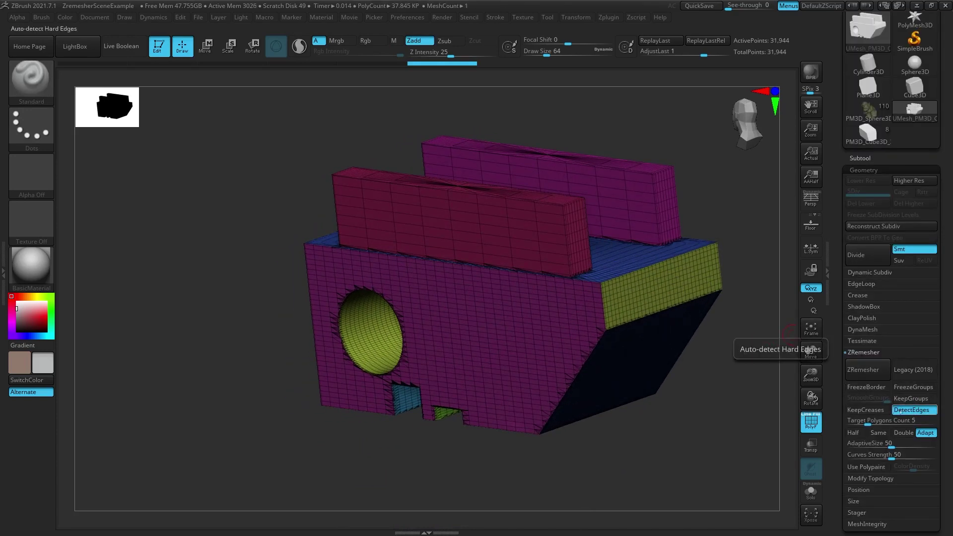
- ZRemesh the regrouped mesh with KeepGroups and DetectEdges on, check its side, top and front topology, and undo the remesh
left_click(898, 399)
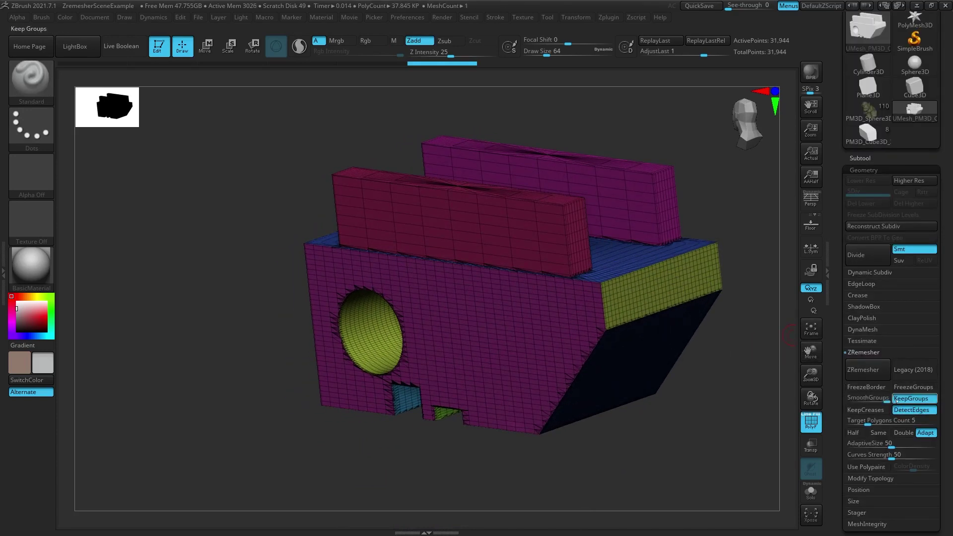
left_click(850, 372)
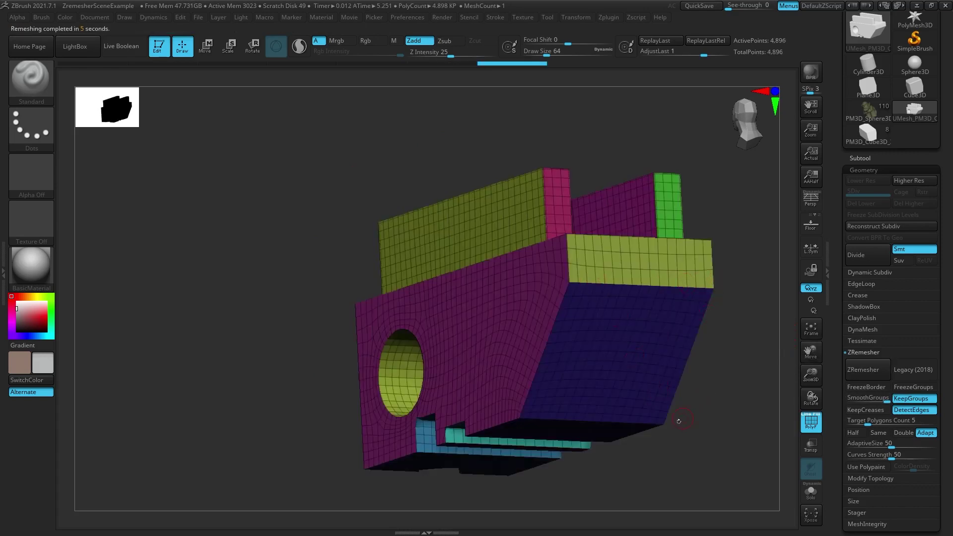
left_click_drag(721, 425, 651, 419)
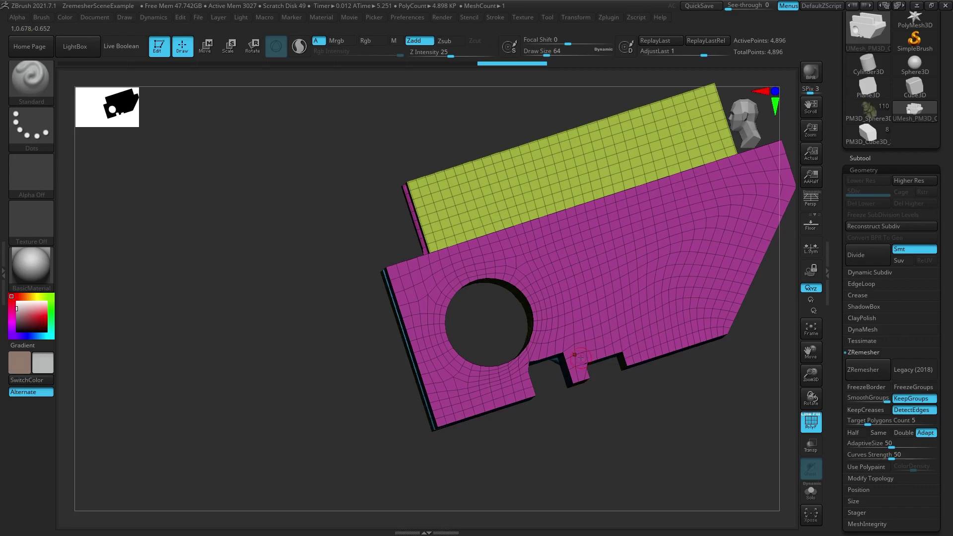
left_click_drag(651, 420, 704, 472)
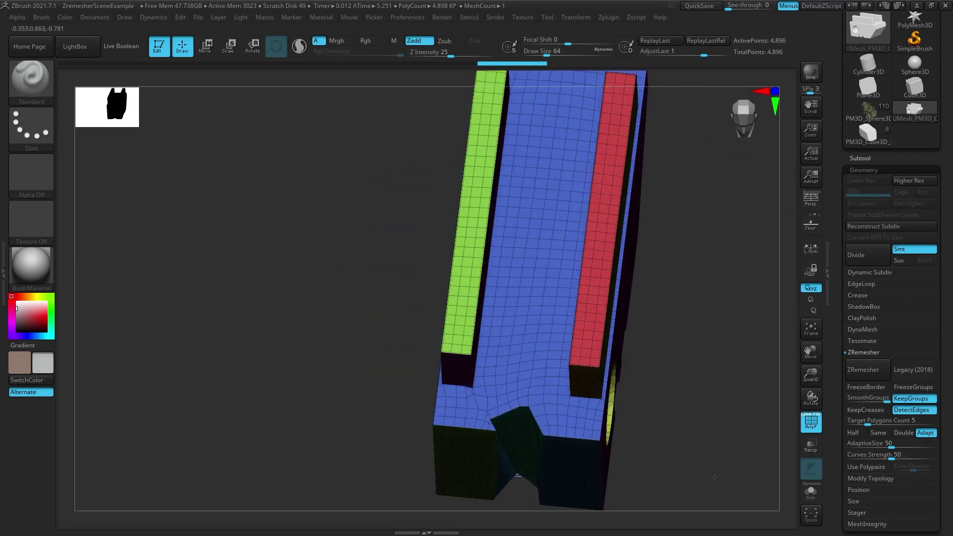
left_click_drag(728, 433, 536, 407)
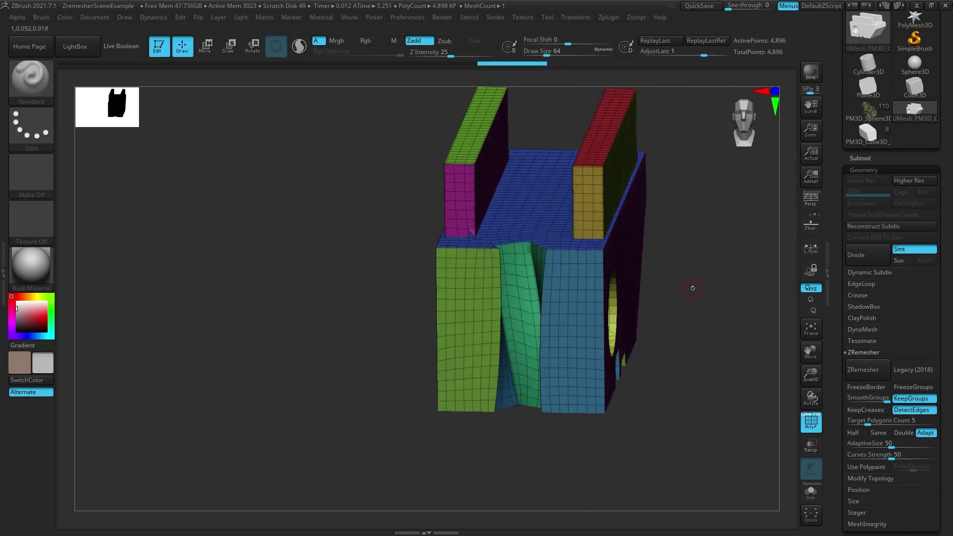
left_click_drag(693, 288, 722, 313)
key("ctrl+z")
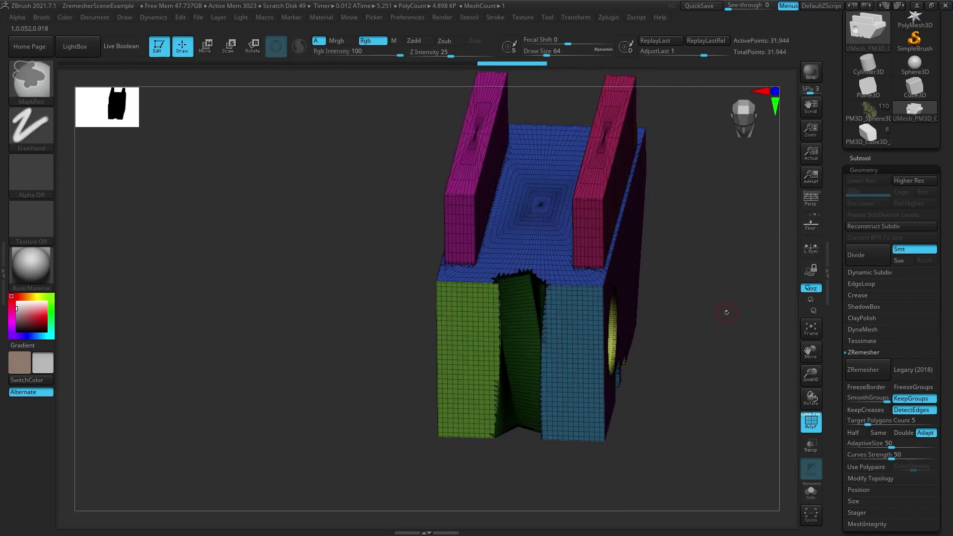
- Lower SmoothGroups to its minimum, ZRemesh again with KeepGroups and DetectEdges on, and check the side around the round hole
left_click_drag(887, 401, 878, 401)
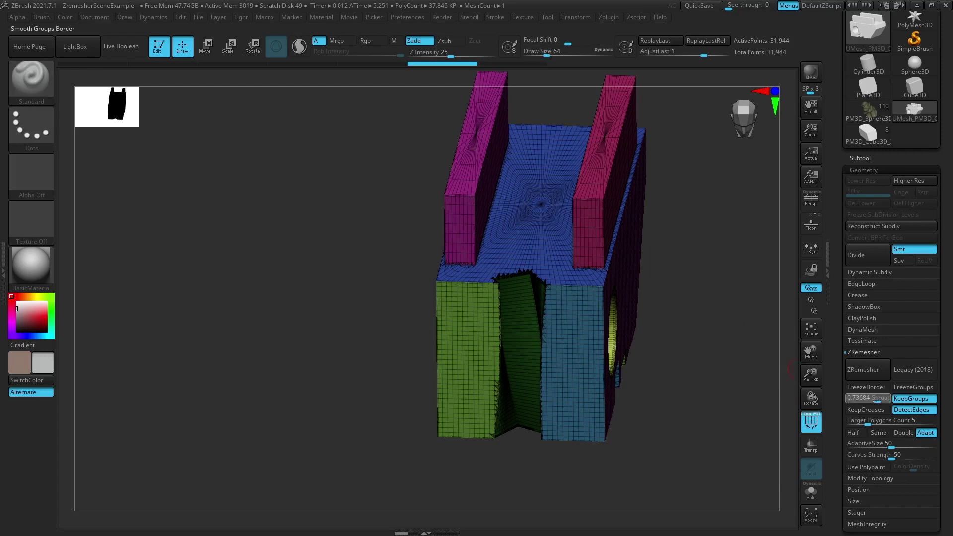
left_click(864, 369)
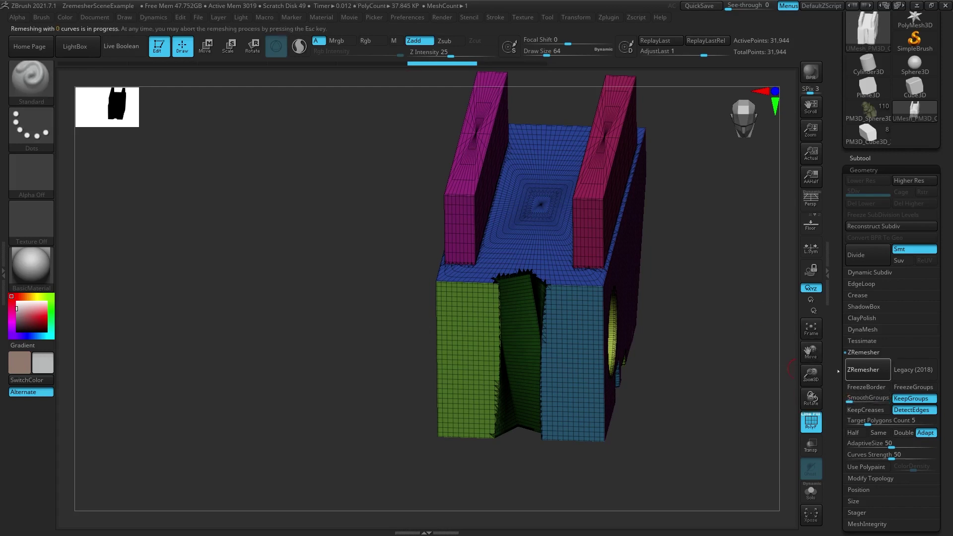
left_click_drag(737, 342, 641, 348)
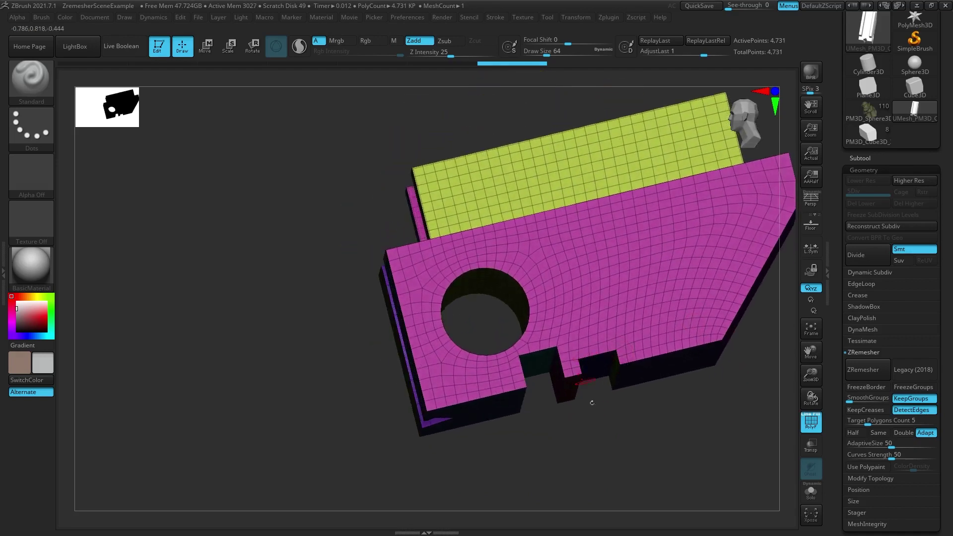
- Examine the remeshed topology around the round hole, bottom notches, slanted end and raised rails from several angles
left_click_drag(592, 403, 543, 398)
left_click_drag(700, 405, 637, 429)
right_click(638, 429)
left_click_drag(706, 379, 598, 426, "alt")
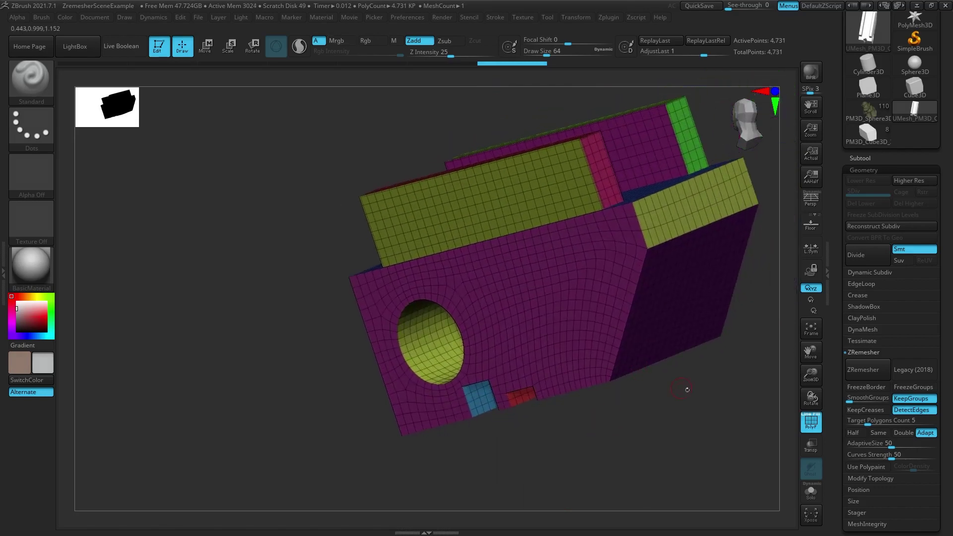
mouse_move(684, 385)
left_mouse_down()
mouse_move(689, 407)
mouse_move(738, 417)
mouse_move(769, 384)
mouse_move(660, 387)
mouse_move(743, 368)
mouse_move(727, 402)
mouse_move(717, 394)
mouse_move(727, 422)
mouse_move(732, 396)
mouse_move(757, 399)
mouse_move(738, 406)
mouse_move(727, 429)
left_mouse_up()
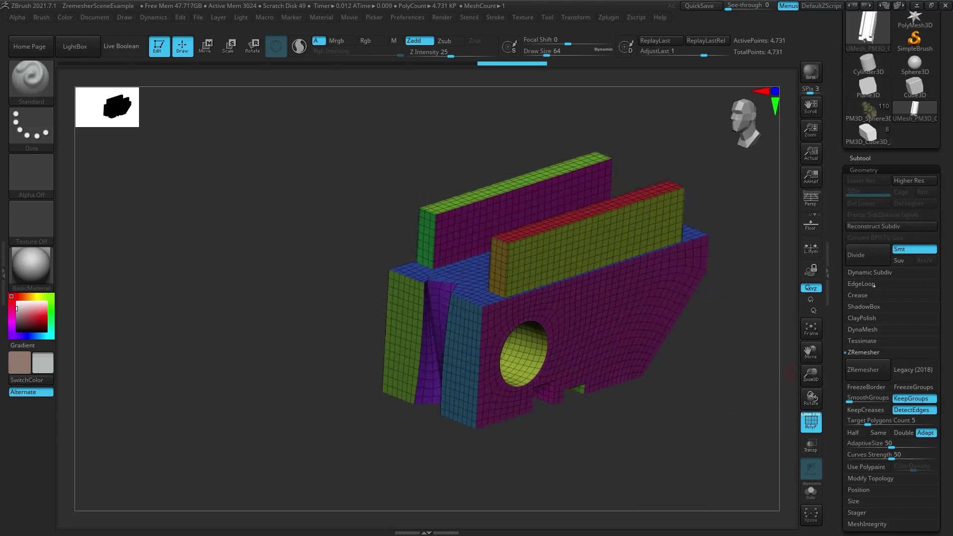
- Crease the mesh's edges with a tolerance of 45, subdivide it to level 4, and check its edges with the polyframe hidden
left_click(858, 295)
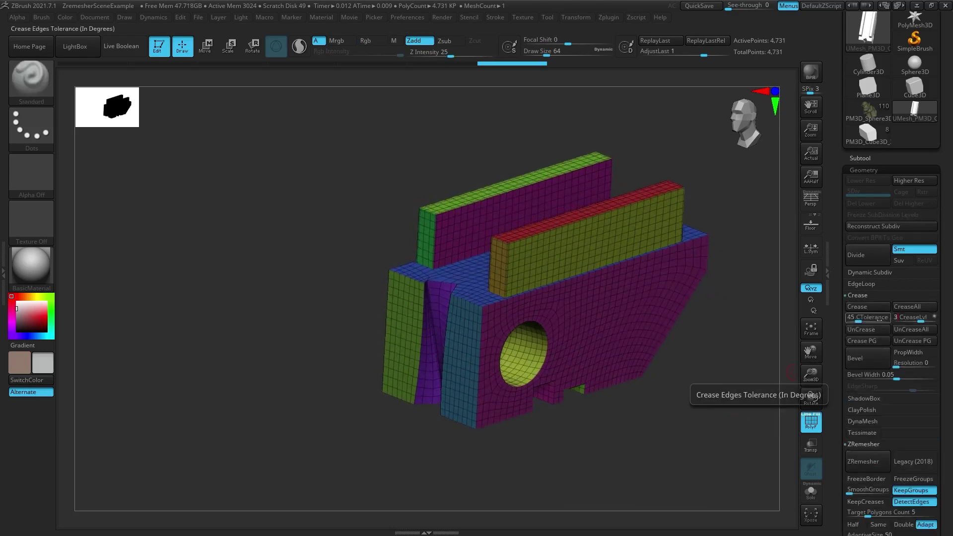
key("ctrl")
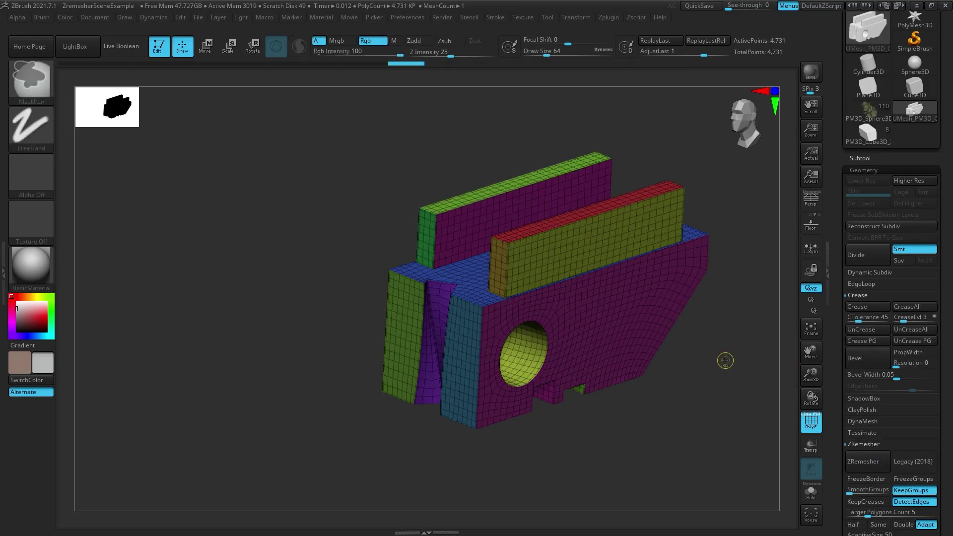
key("ctrl+d")
key("ctrl+d")
key("ctrl+d")
key("shift+f")
key("ctrl+d")
key("ctrl+d")
mouse_move(734, 386)
left_mouse_down()
mouse_move(749, 386)
mouse_move(751, 366)
mouse_move(724, 370)
mouse_move(717, 406)
mouse_move(734, 366)
left_mouse_up()
key("ctrl")
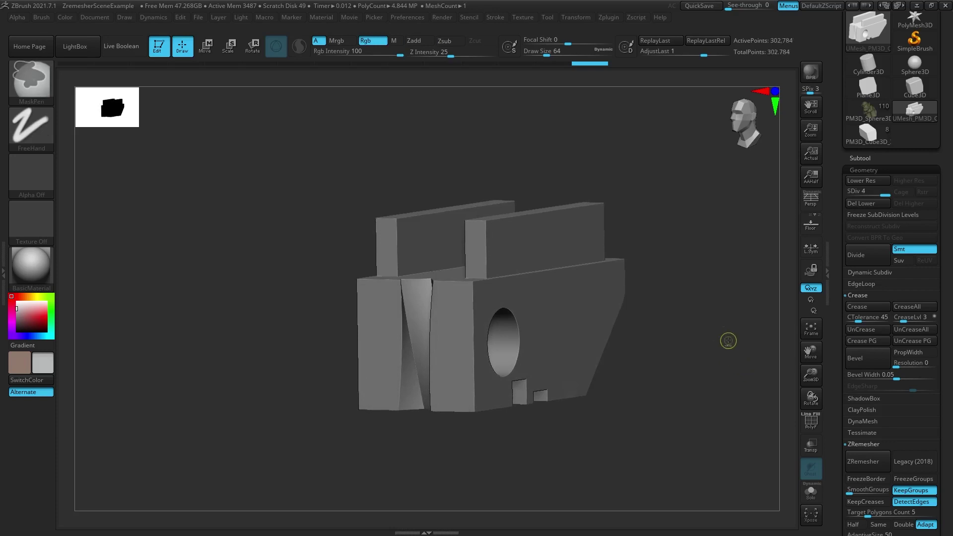
- Undo the subdivisions and edge creasing, and show the polyframe again to view the mesh from above
key("shift+d")
key("shift+d")
key("shift+d")
key("shift+d")
key("shift+d")
left_click_drag(709, 326, 715, 341)
key("shift+f")
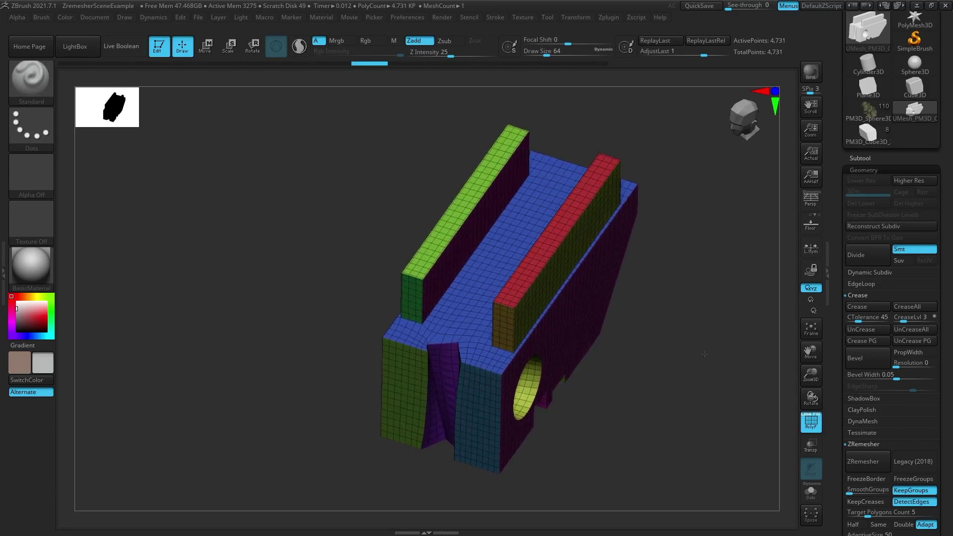
left_click_drag(711, 361, 707, 360)
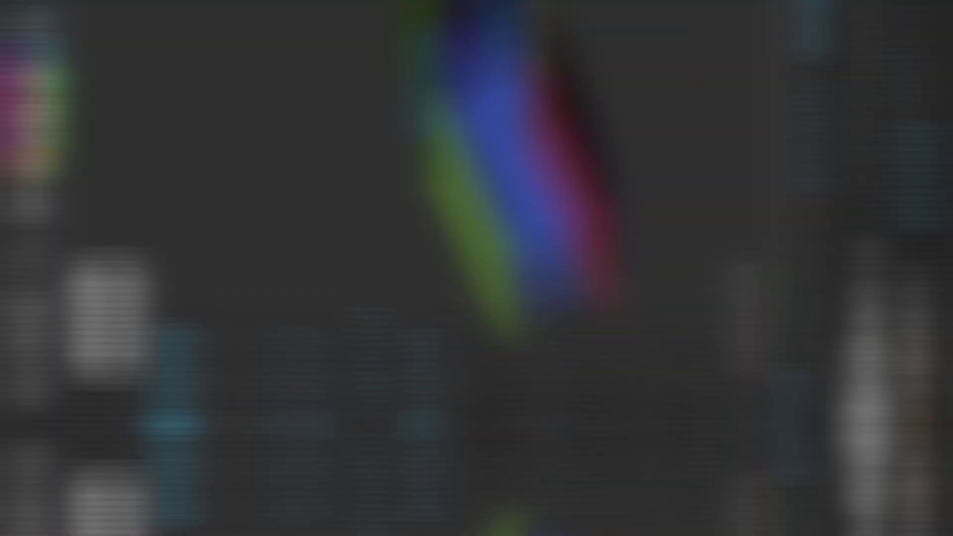